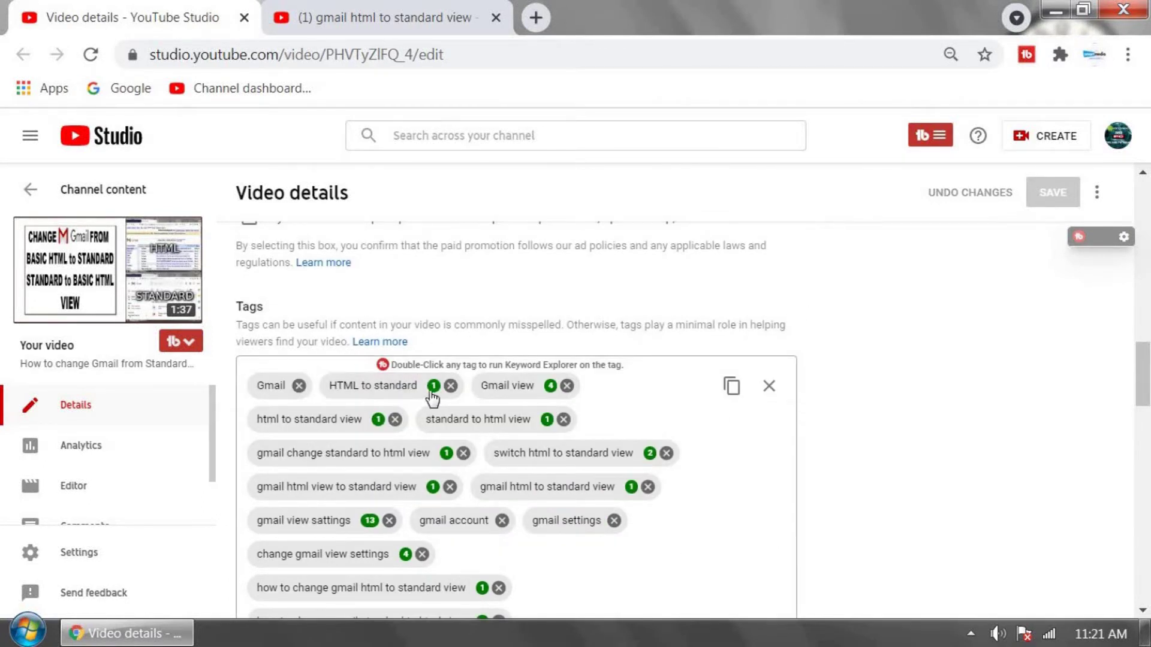
- Check the competitor's search results, then launch TubeBuddy's Keyword Explorer from the video details page
key("ctrl+Tab")
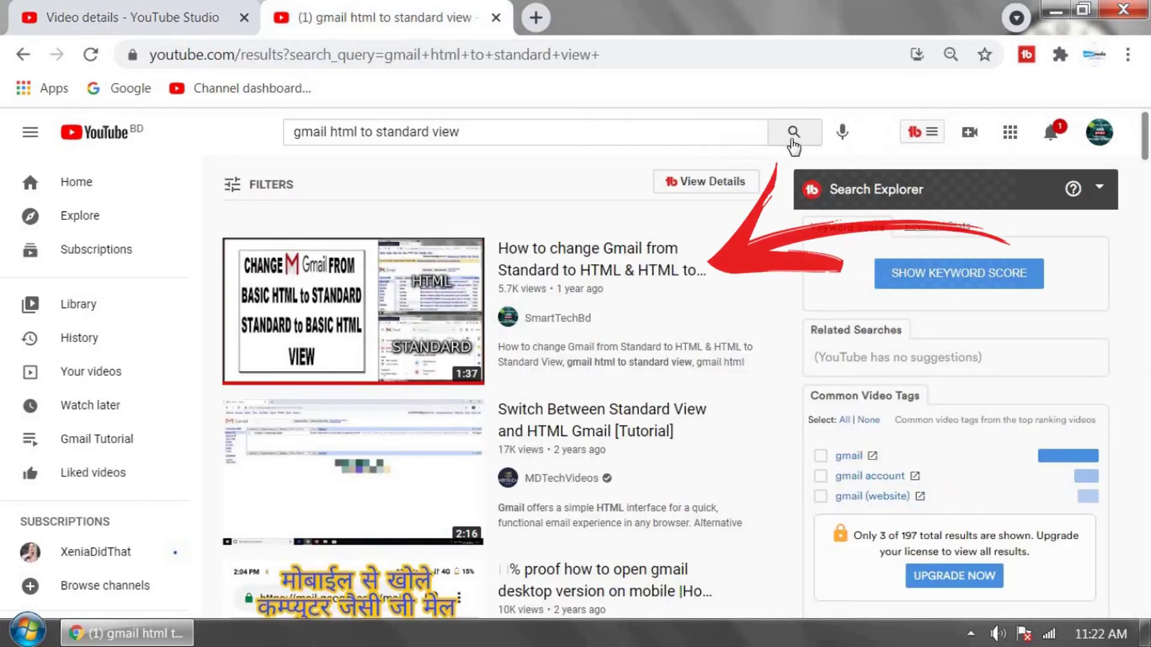
left_click(172, 2)
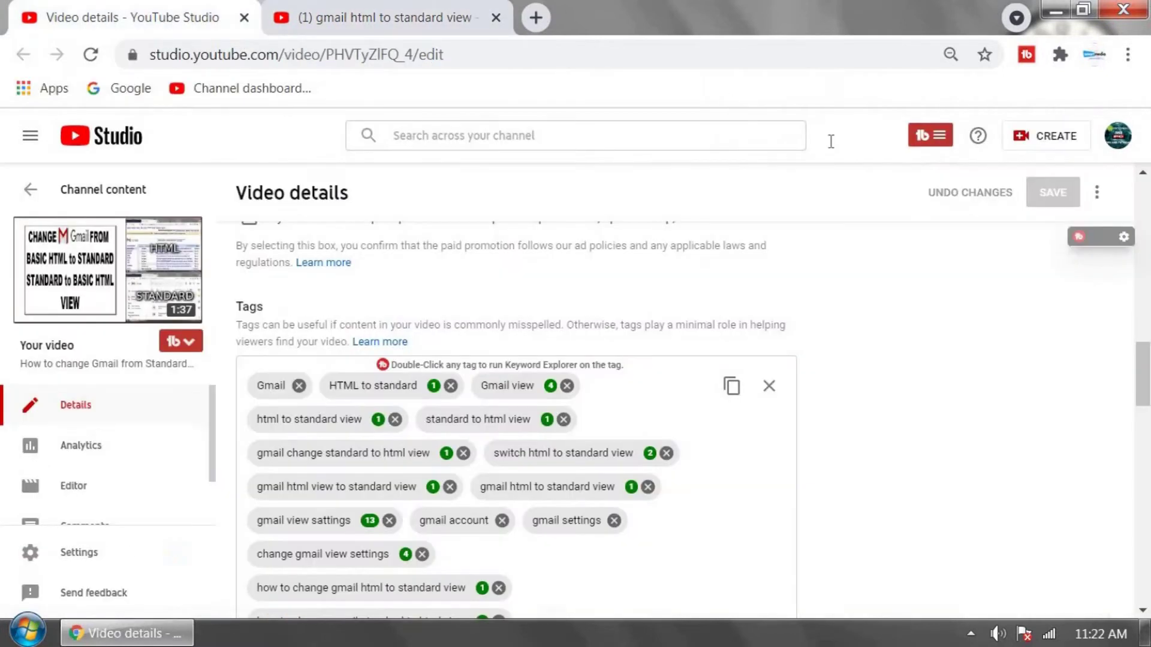
left_click(937, 144)
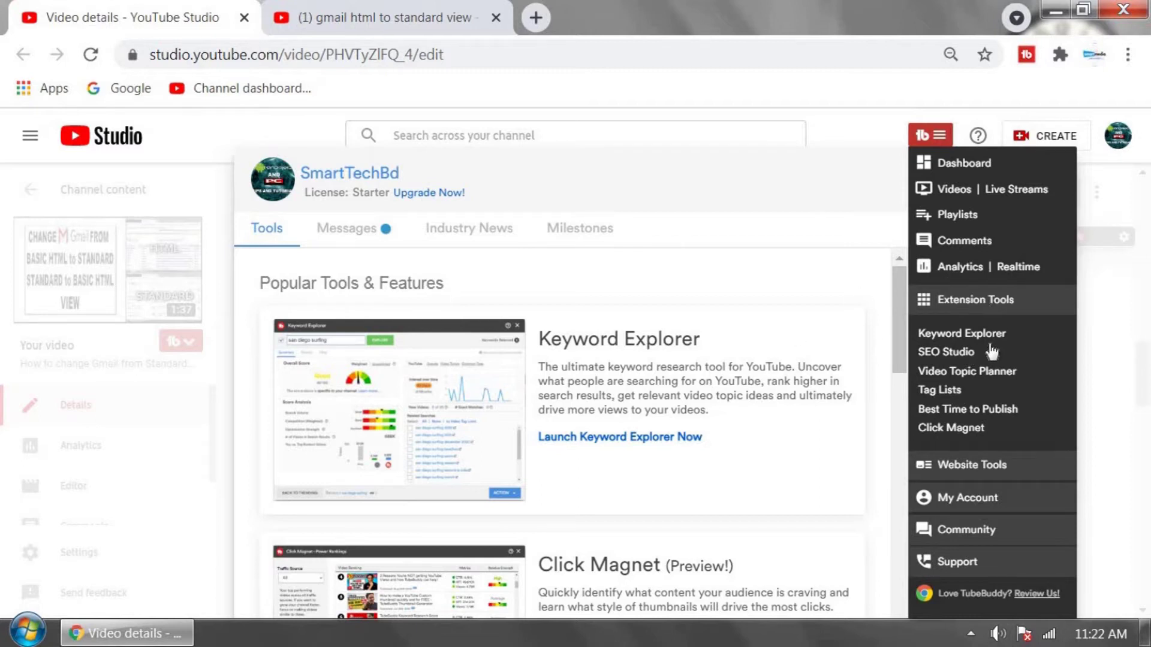
left_click(571, 439)
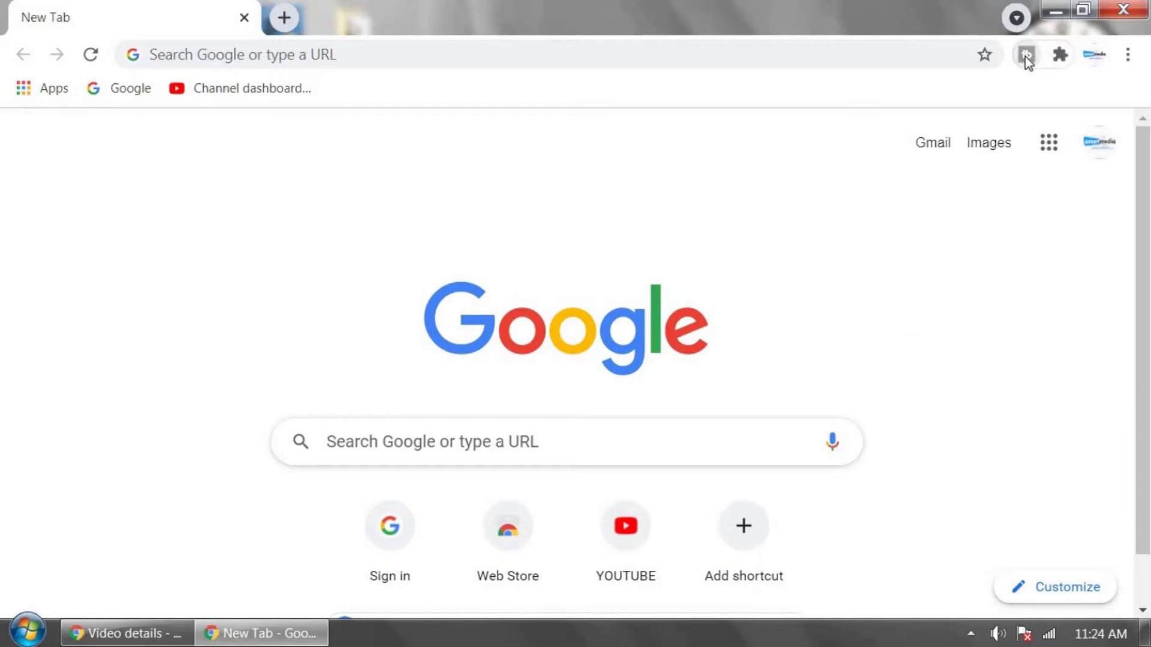
- Dismiss the TubeBuddy extension menu and bring the Video details window with Keyword Explorer forward
right_click(1025, 56)
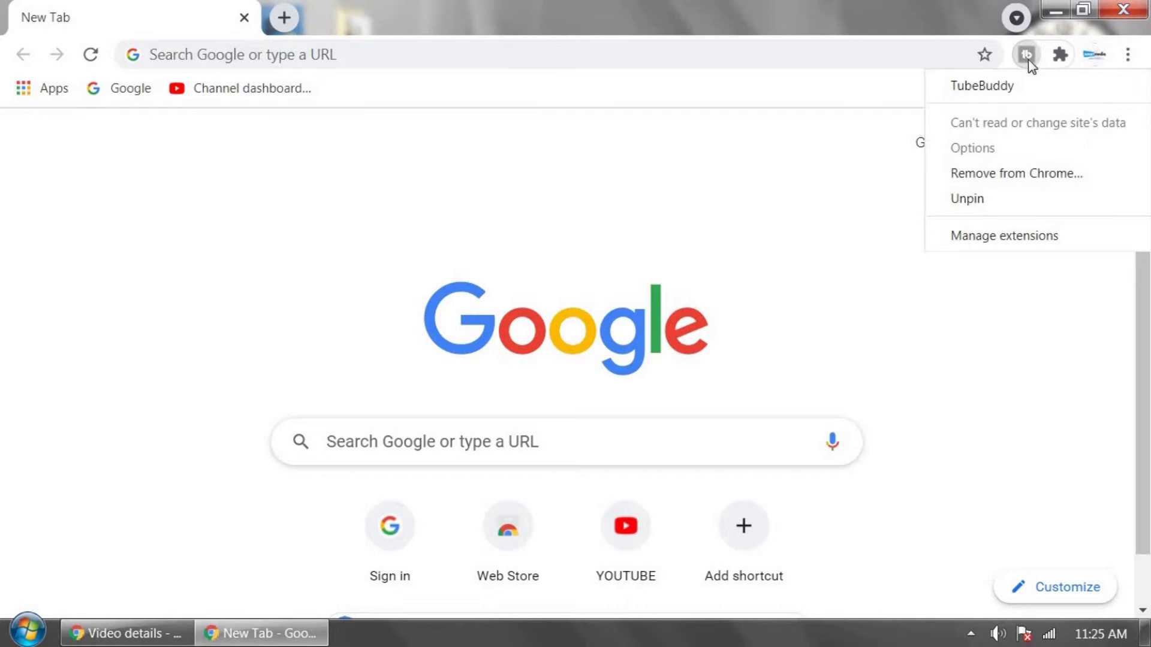
left_click(851, 199)
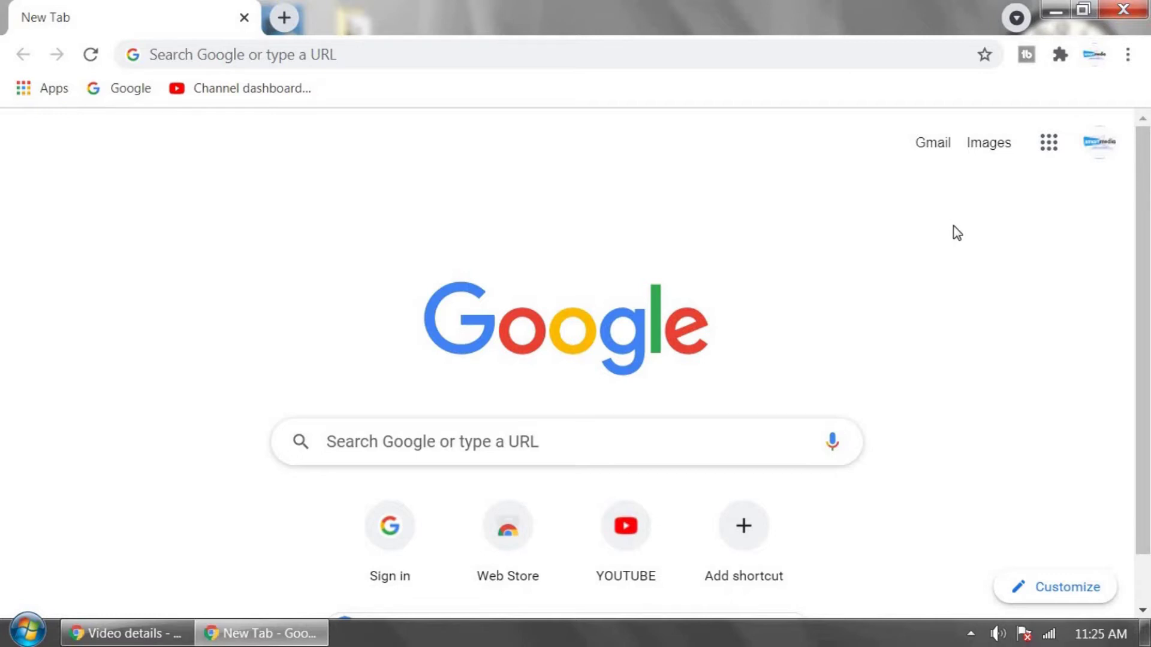
left_click(152, 640)
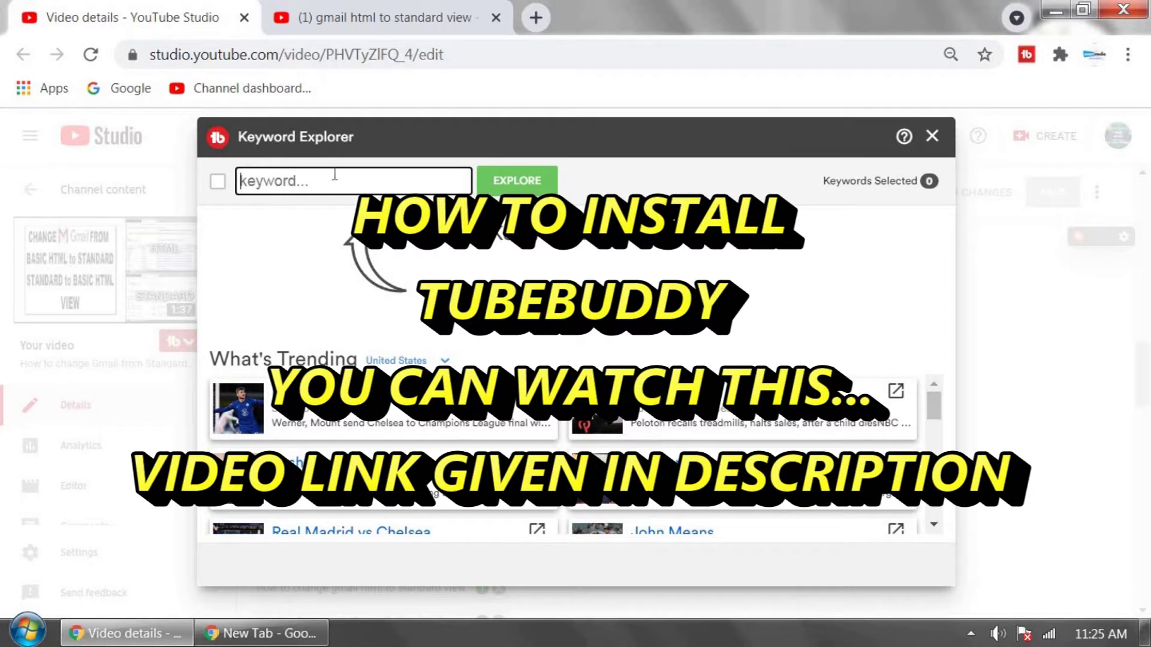
- From the channel dashboard, explore the keyword 'how to use tubeduddy', fixing the 'tp' typo first
left_click(248, 91)
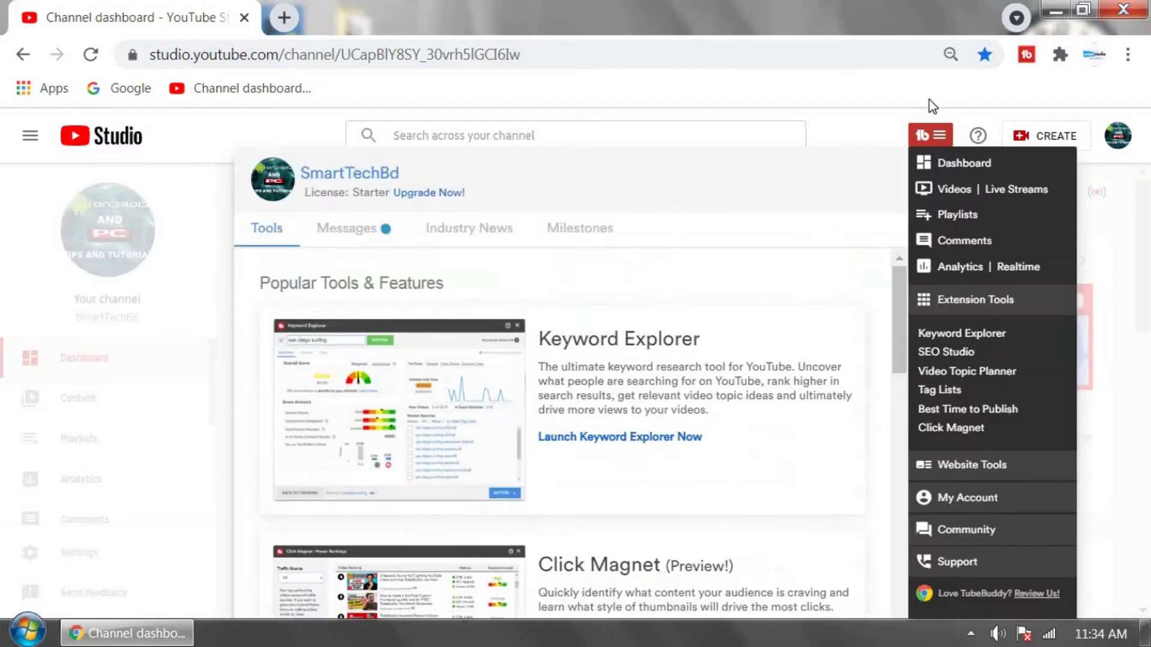
left_click(974, 333)
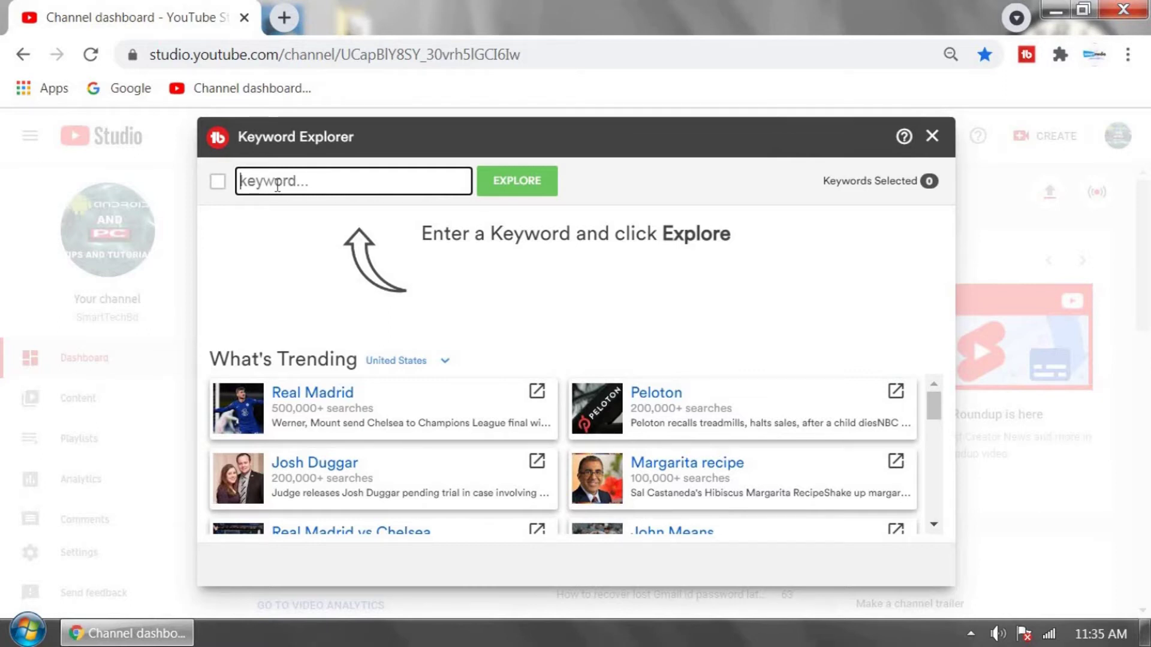
type("how ")
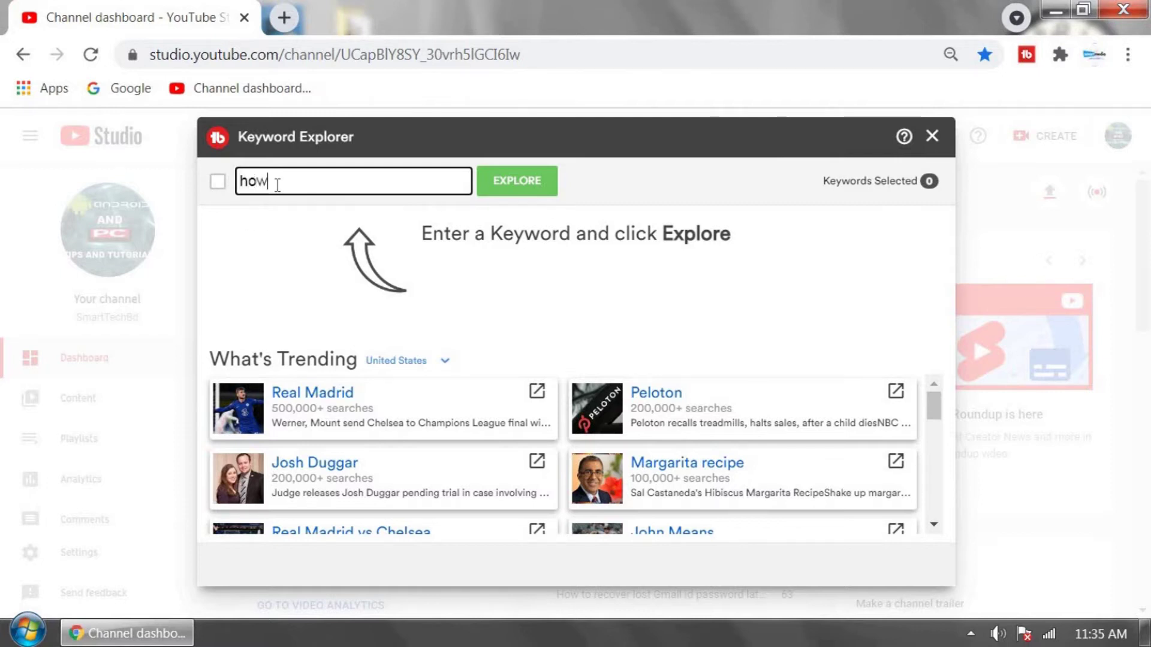
type("tp u")
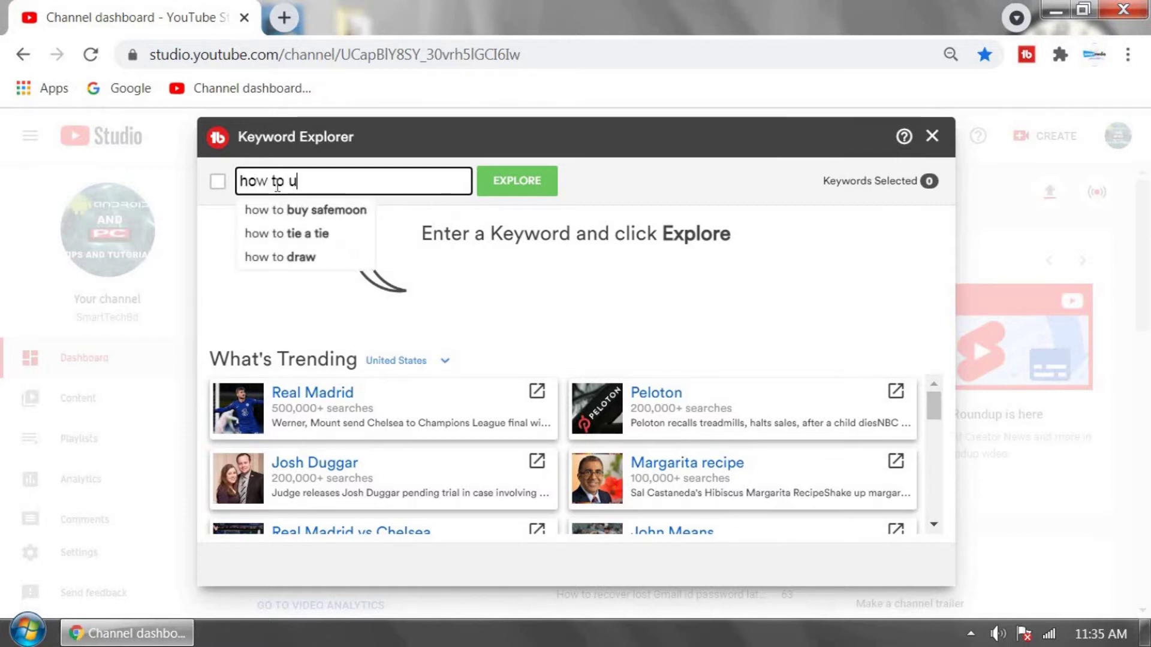
type("se tub")
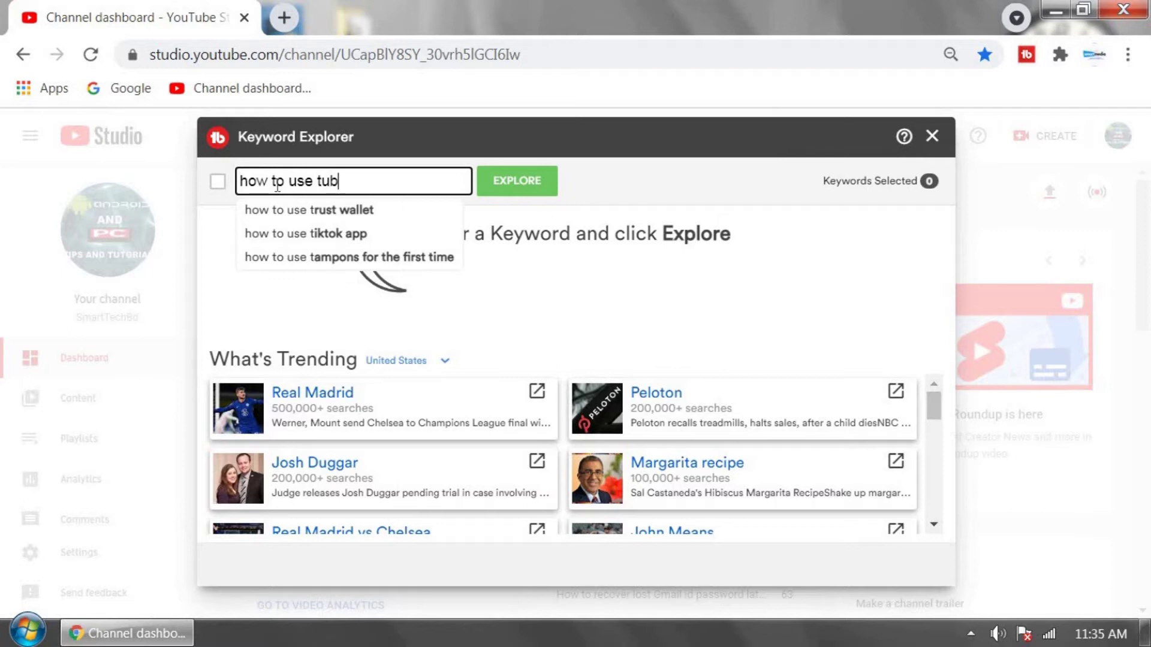
type("eduddy")
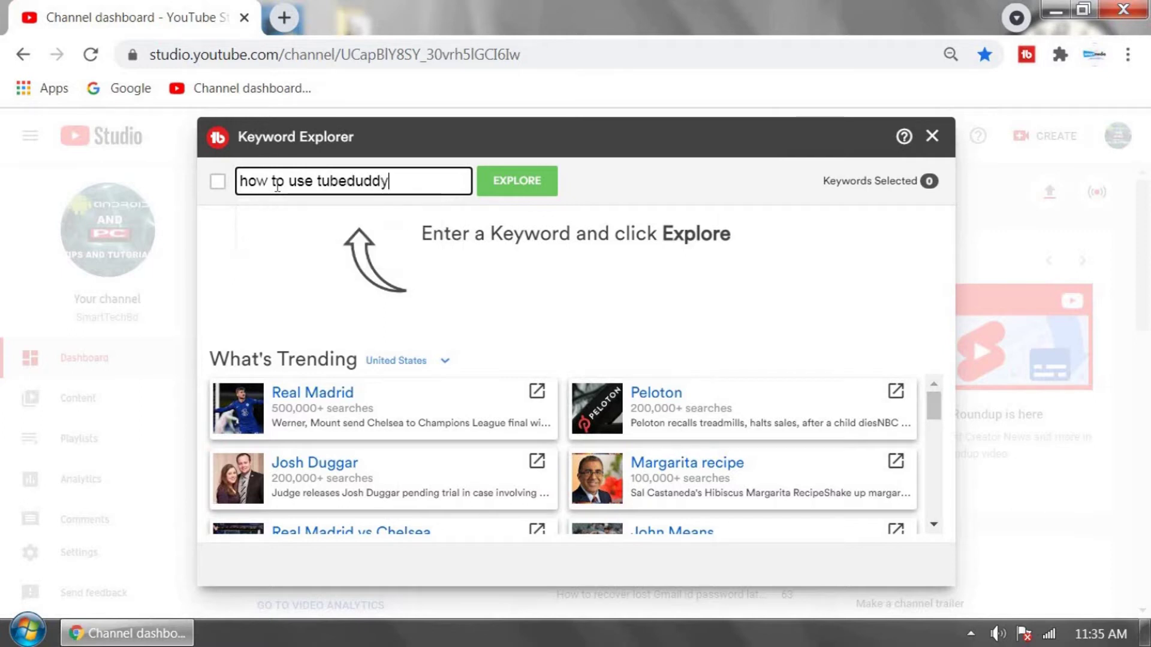
left_click(280, 187)
key("BackSpace")
type("o")
left_click(531, 193)
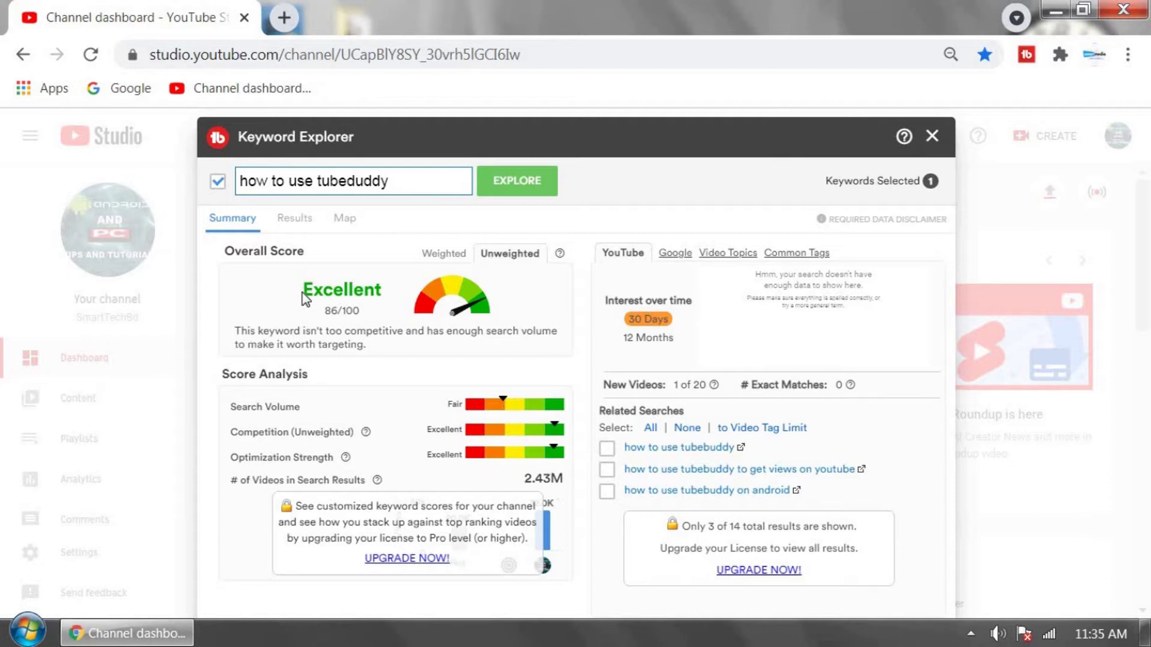
- Highlight the Excellent 86/100 overall score and Search Volume rating, then close Keyword Explorer
left_click_drag(303, 292, 392, 299)
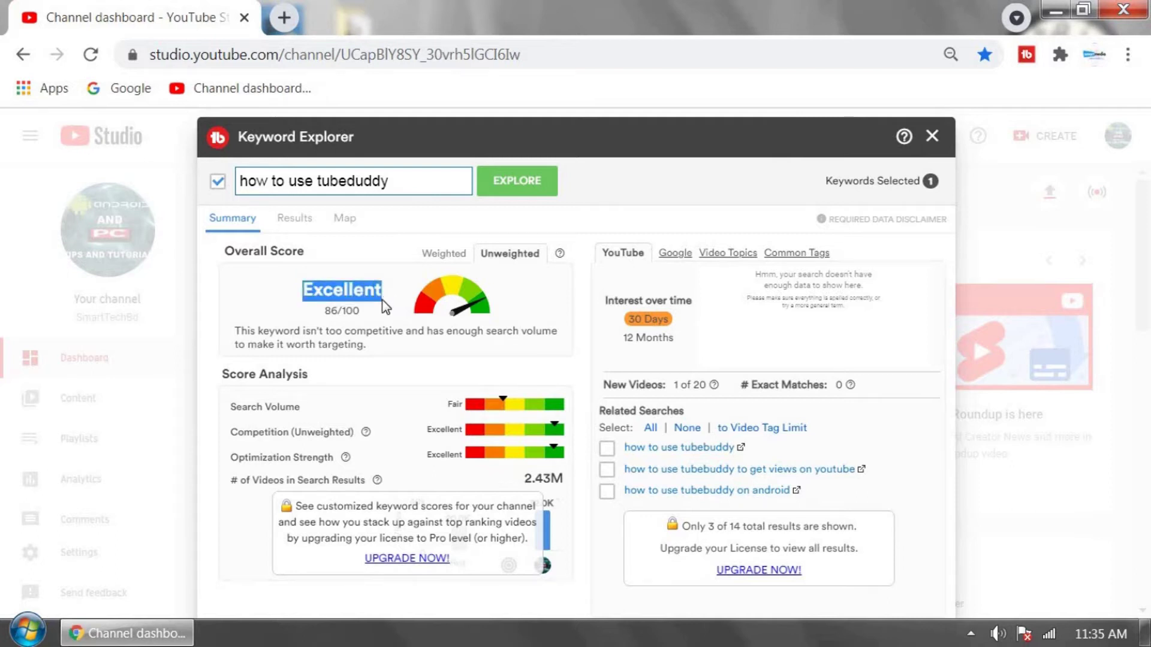
left_click(402, 183)
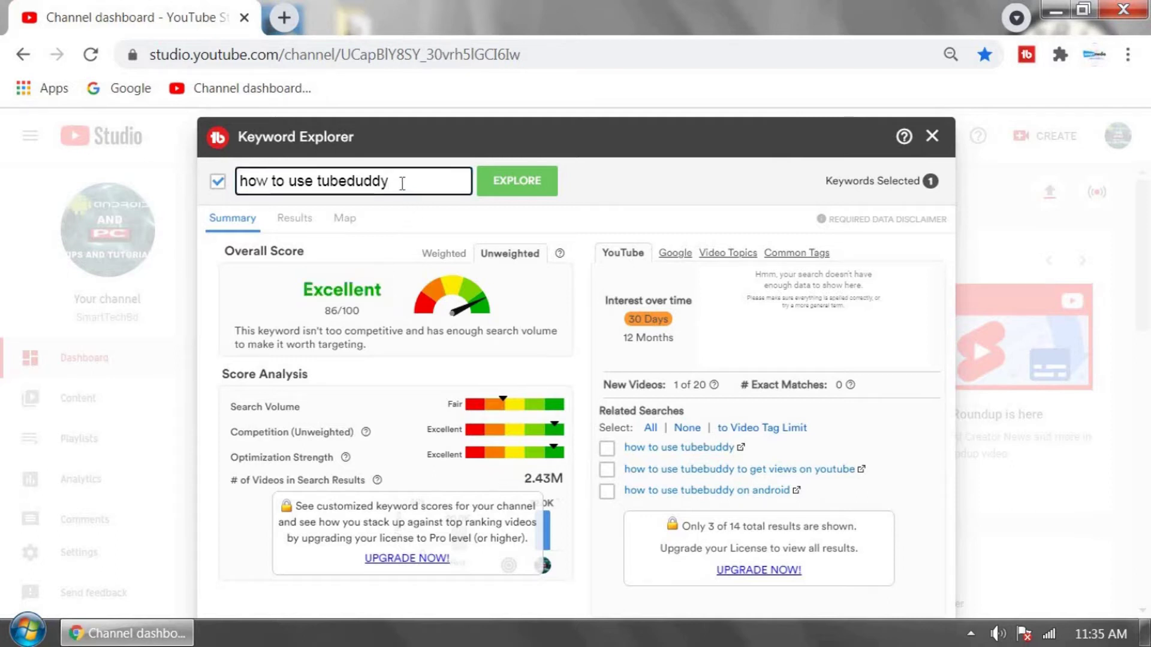
left_click_drag(243, 408, 451, 417)
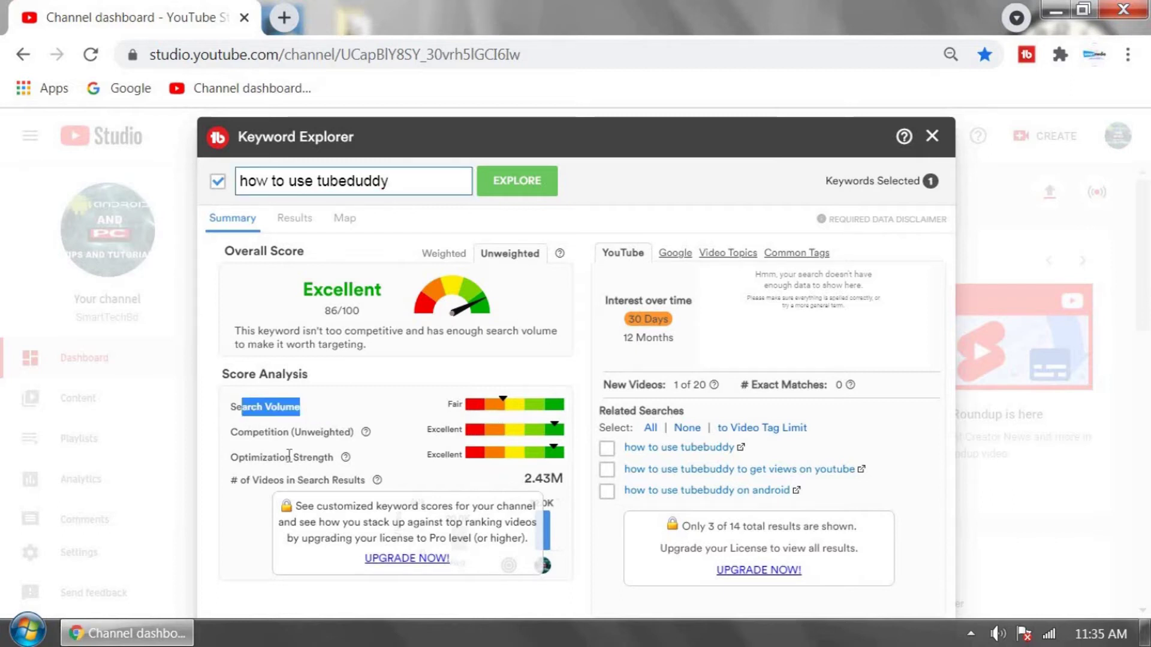
left_click(255, 430)
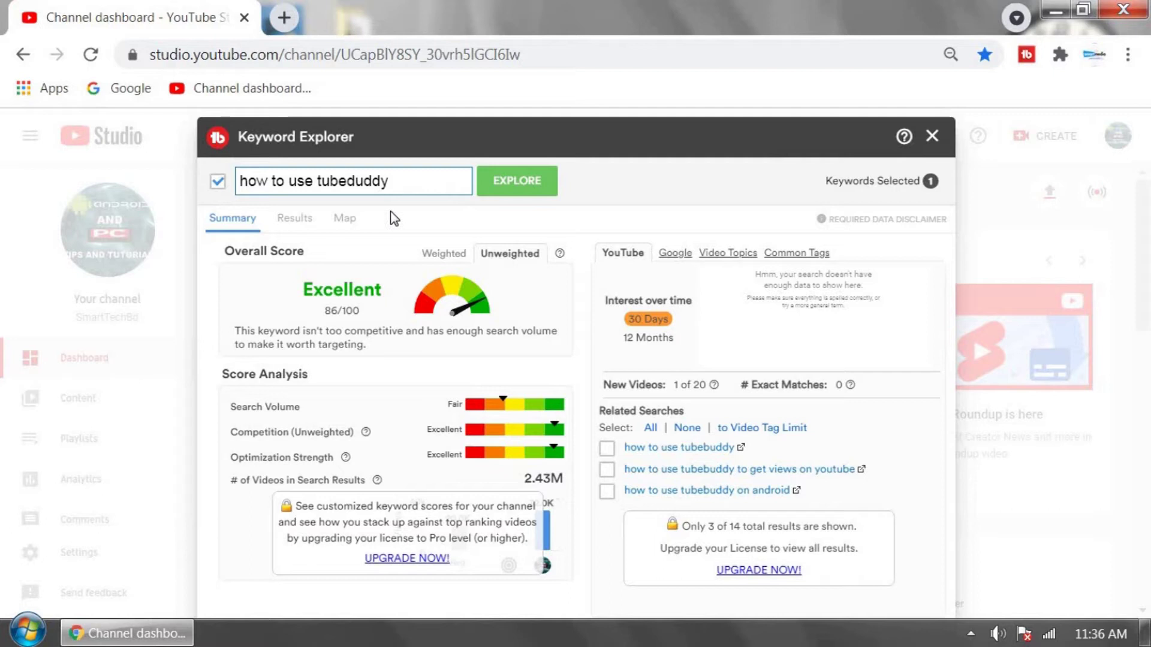
left_click(932, 136)
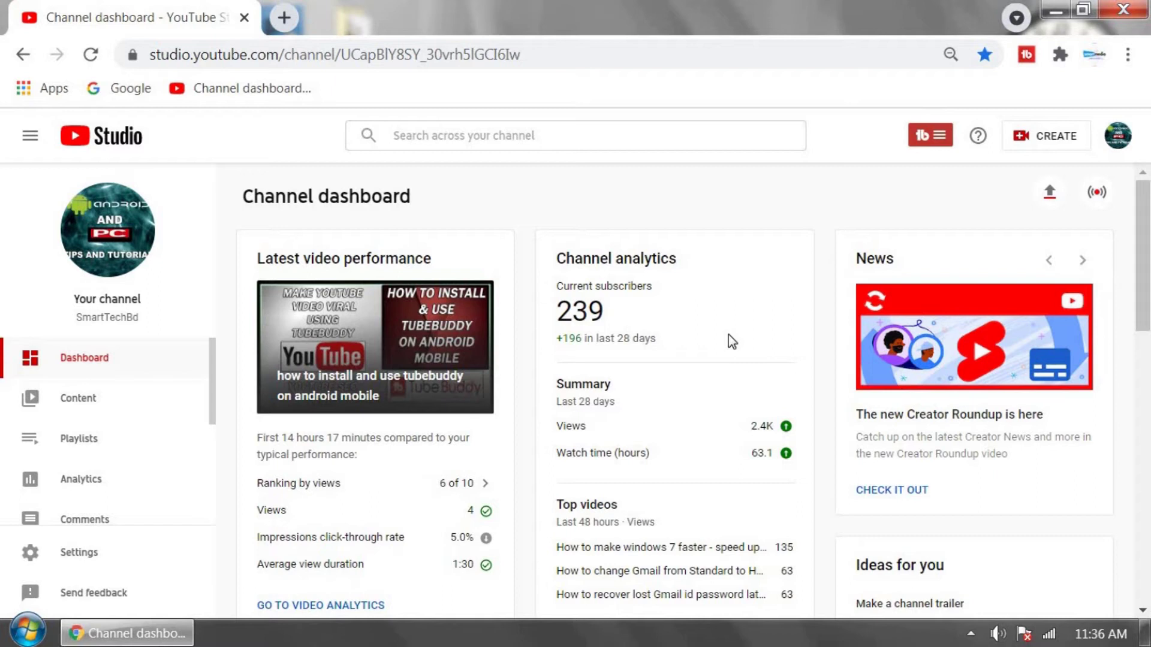
- Upload the Produce_0 video from the DOCUMENTS & AV (D:) drive via Create > Upload videos
left_click(1023, 142)
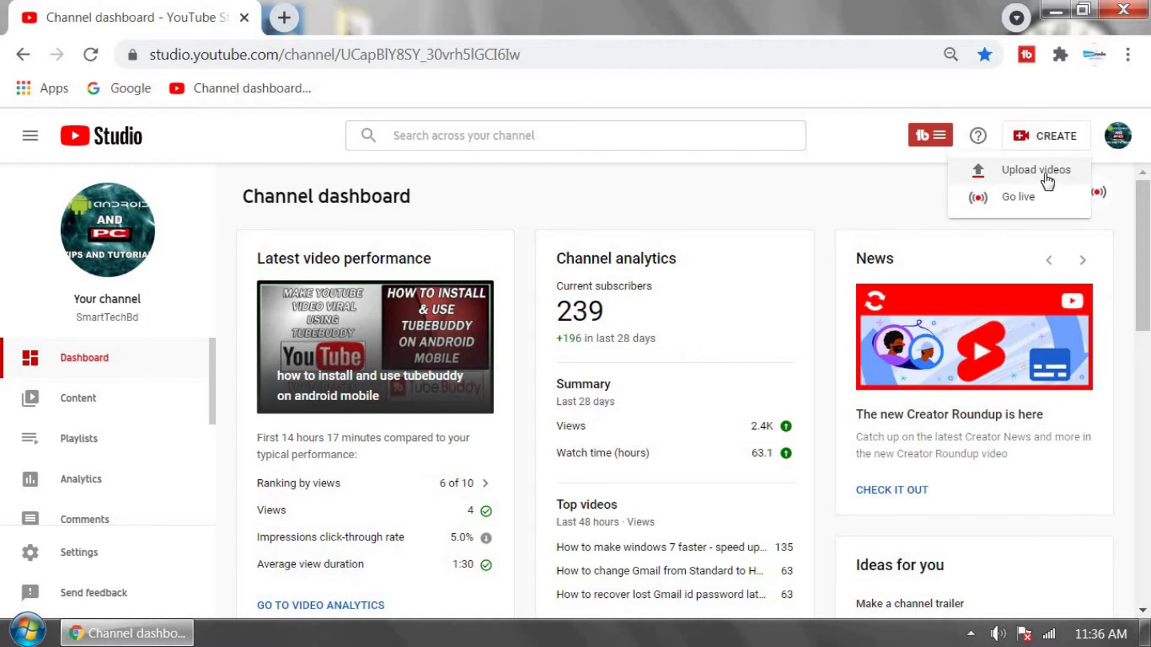
left_click(1044, 173)
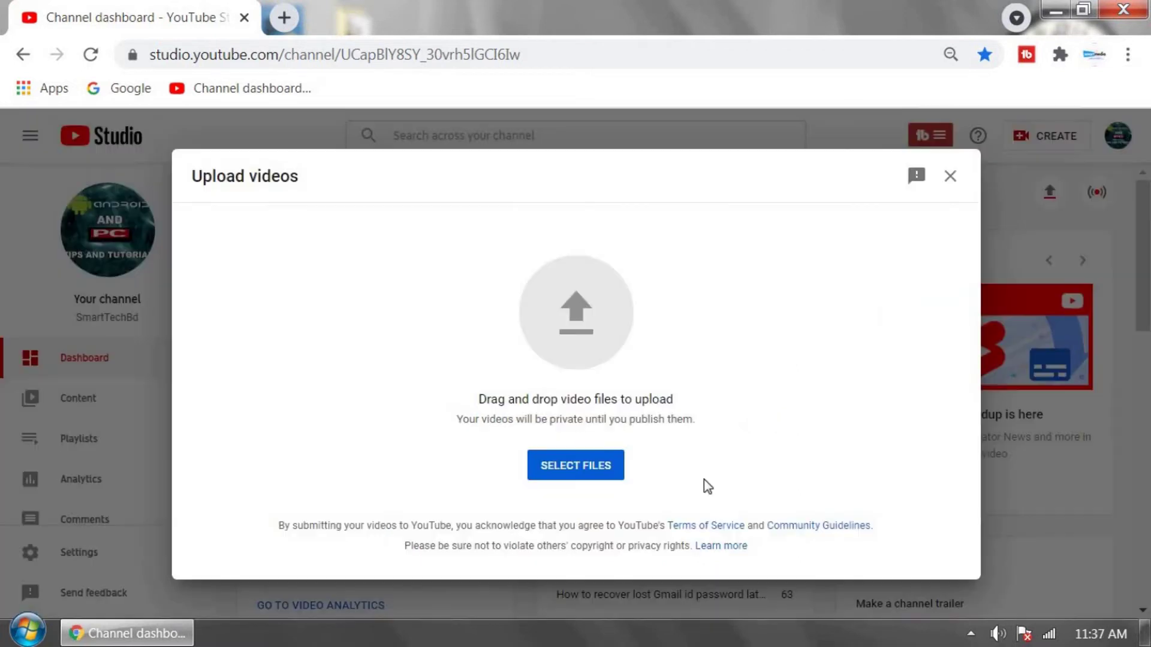
left_click(587, 475)
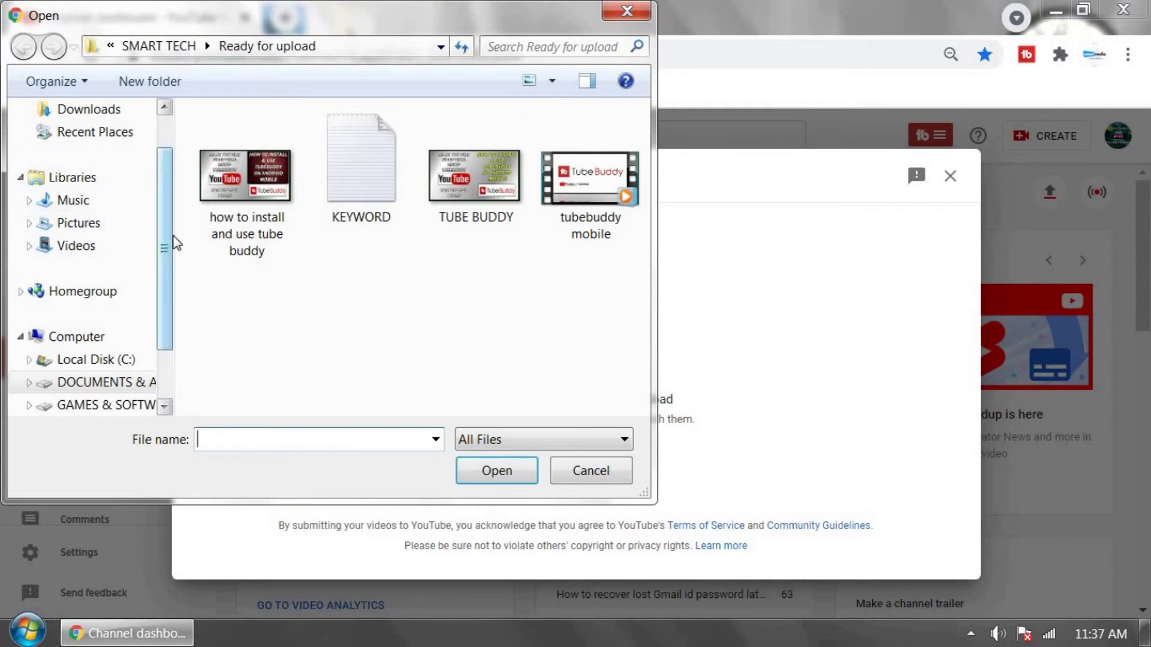
scroll(131, 300, "down", 2)
left_click(99, 337)
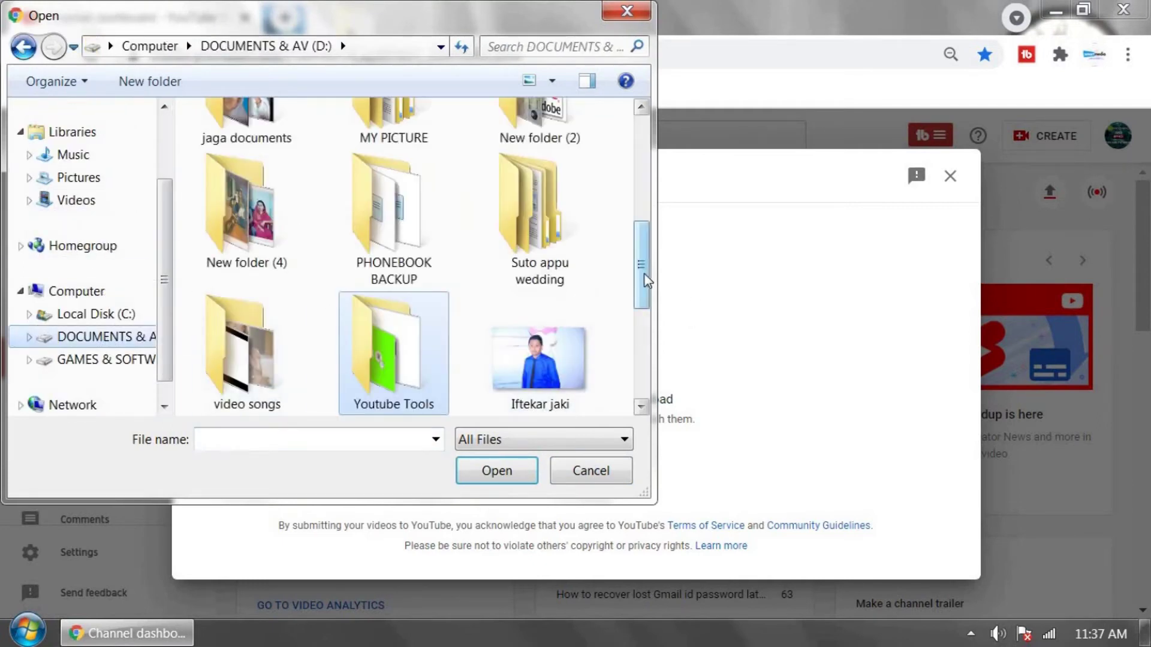
left_click_drag(646, 279, 644, 359)
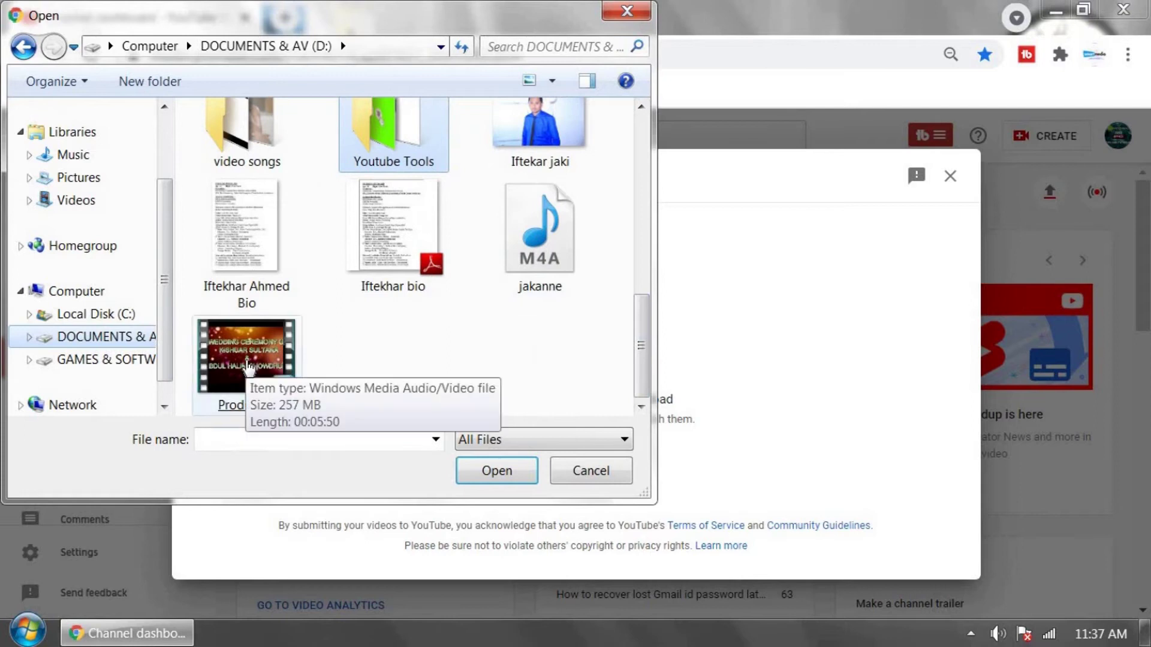
left_click(248, 367)
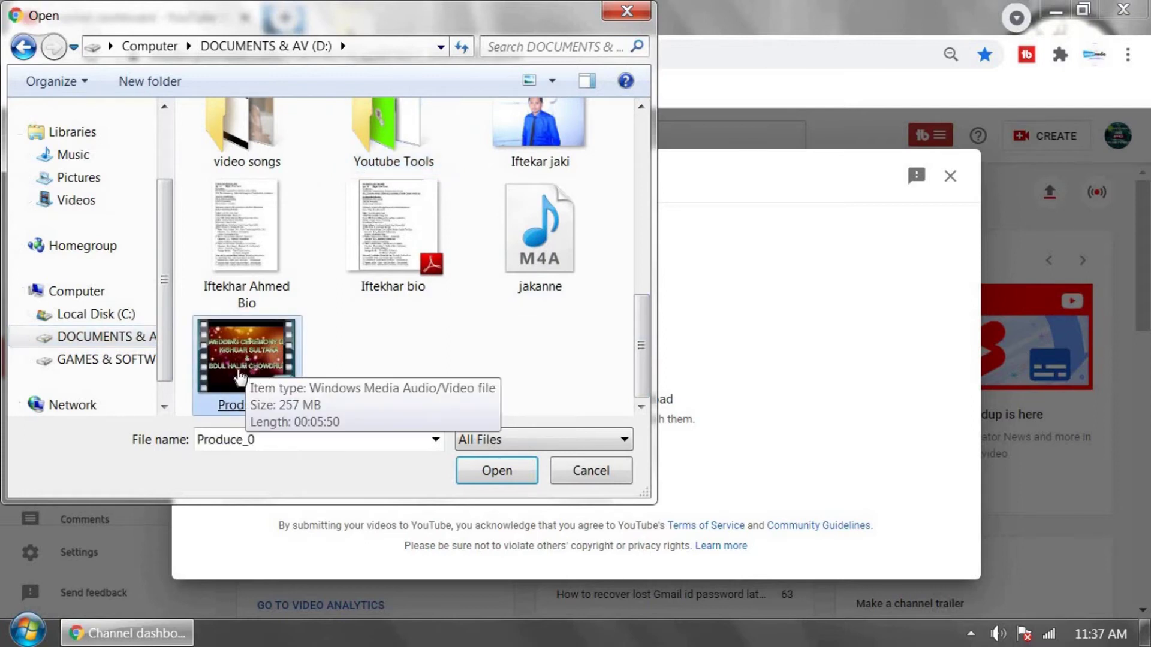
double_click(241, 376)
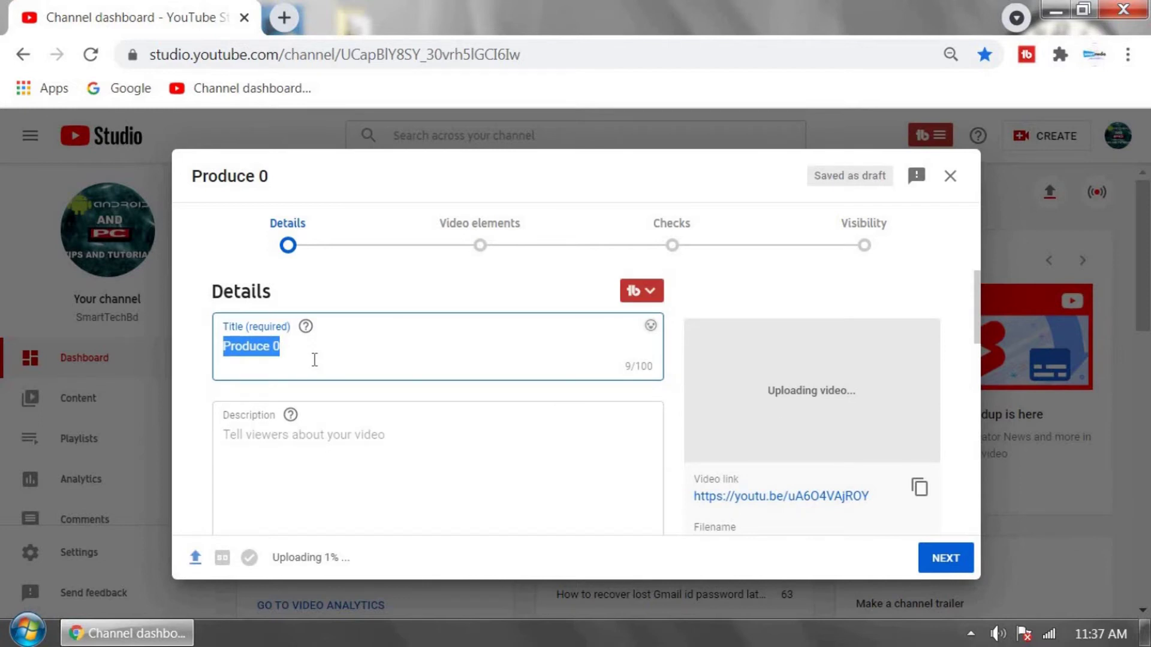
- Enter 'how to use tube buddy' as the title and paste the same phrase into the description
type("how t")
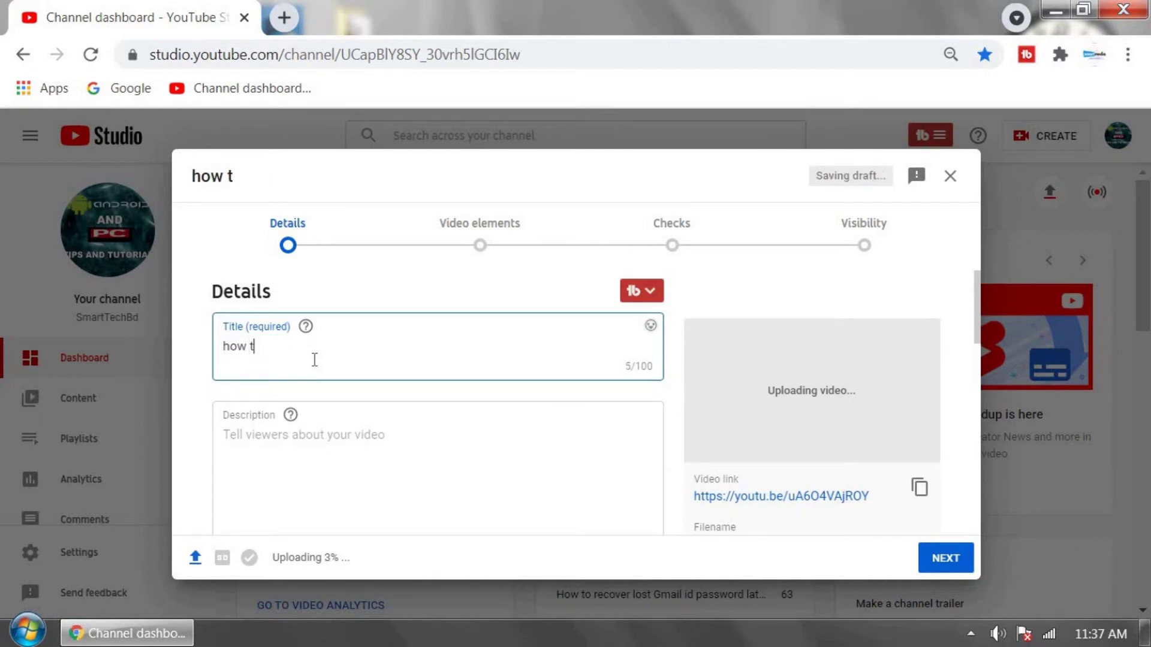
type("o use ")
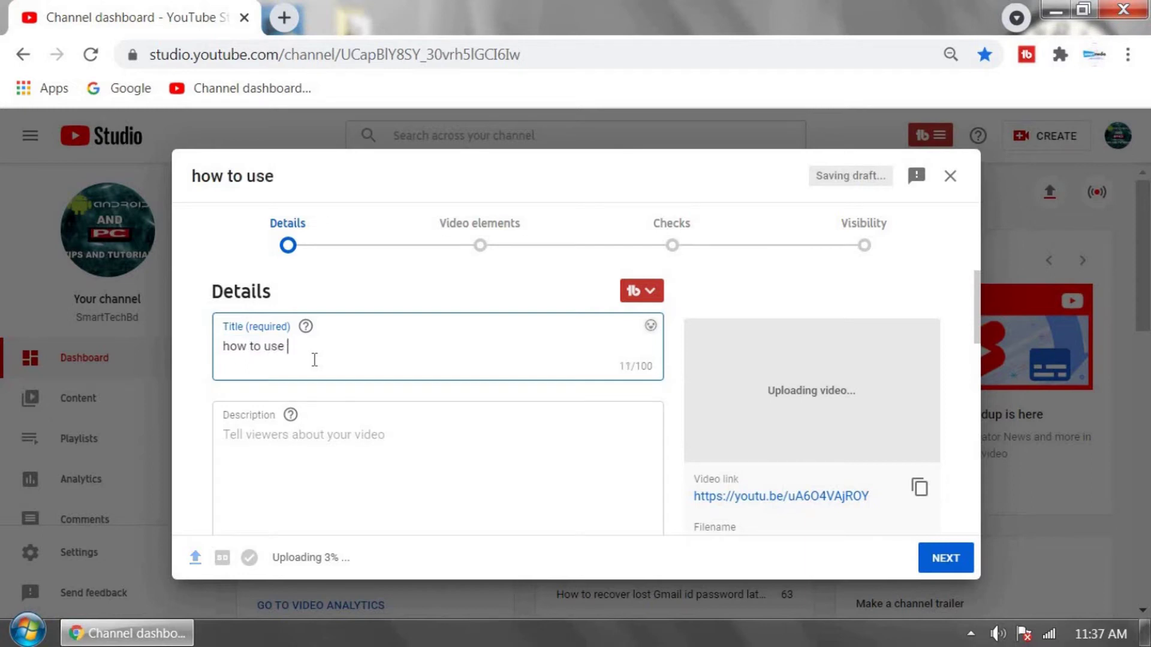
type("tube buddy")
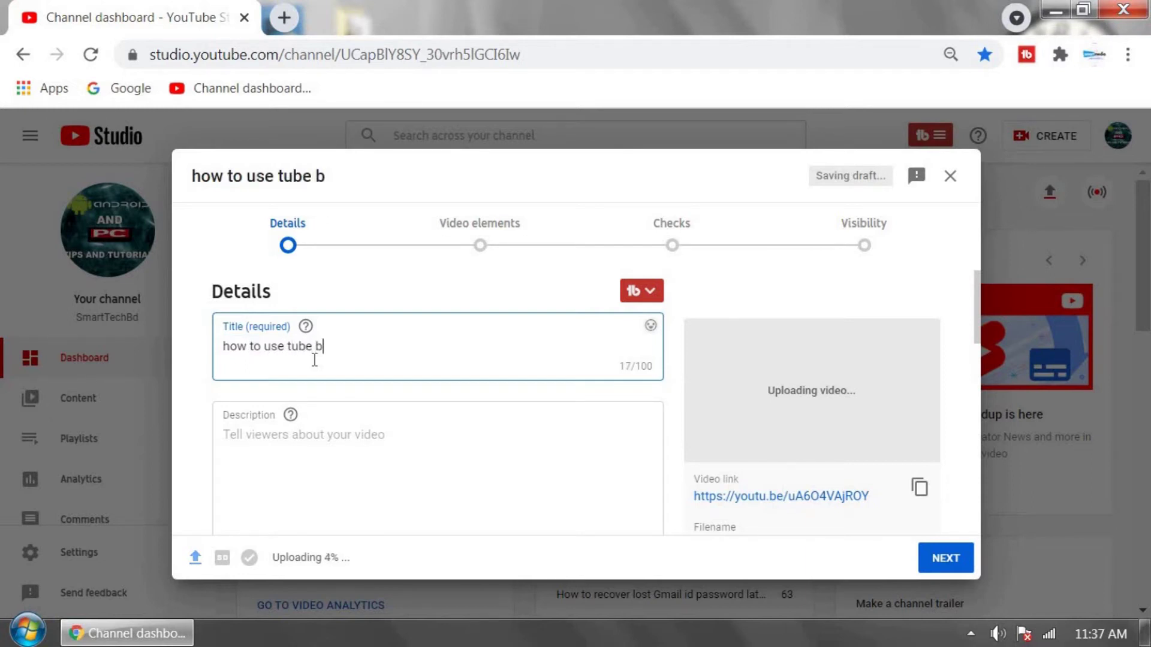
right_click(286, 458)
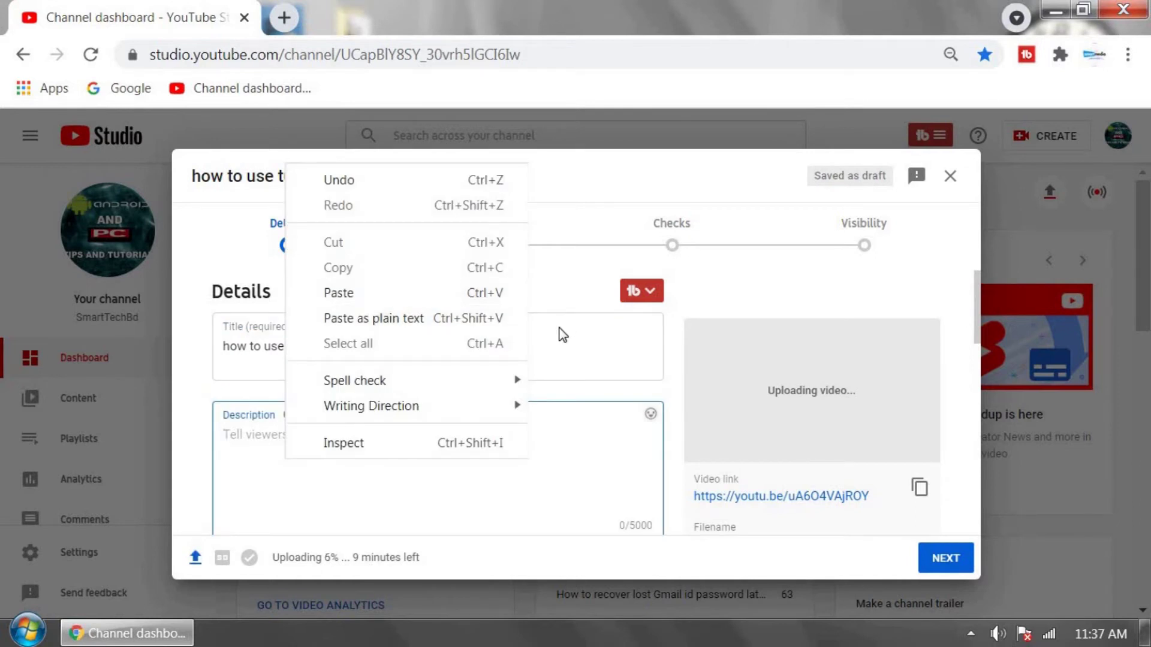
left_click(390, 294)
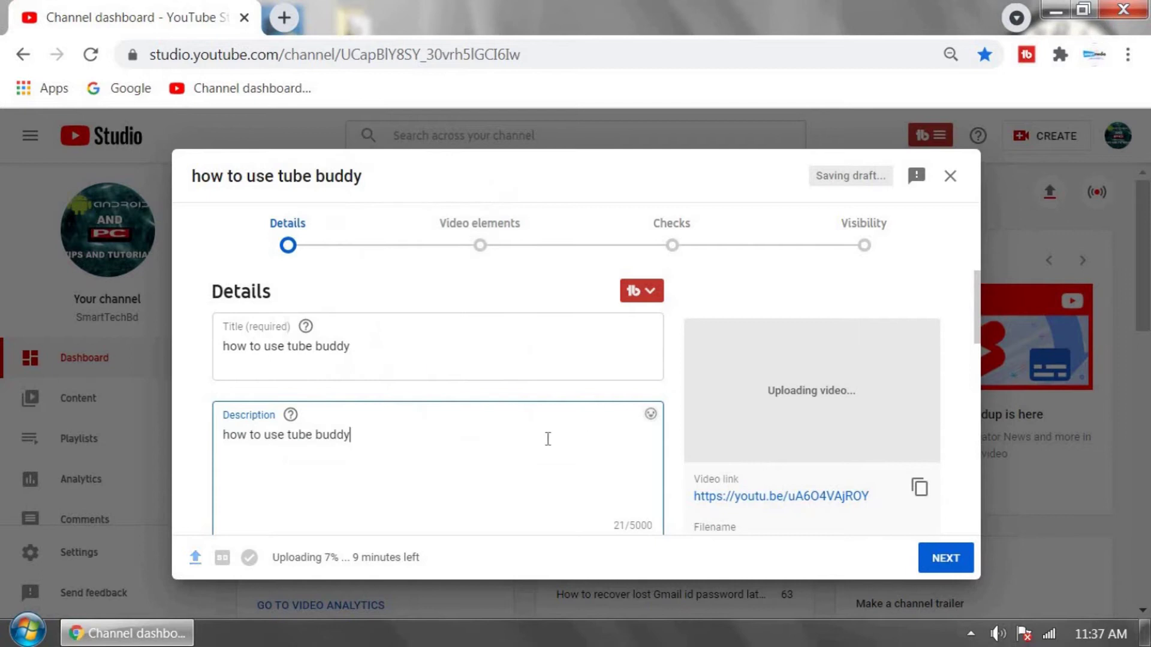
scroll(617, 444, "down", 10)
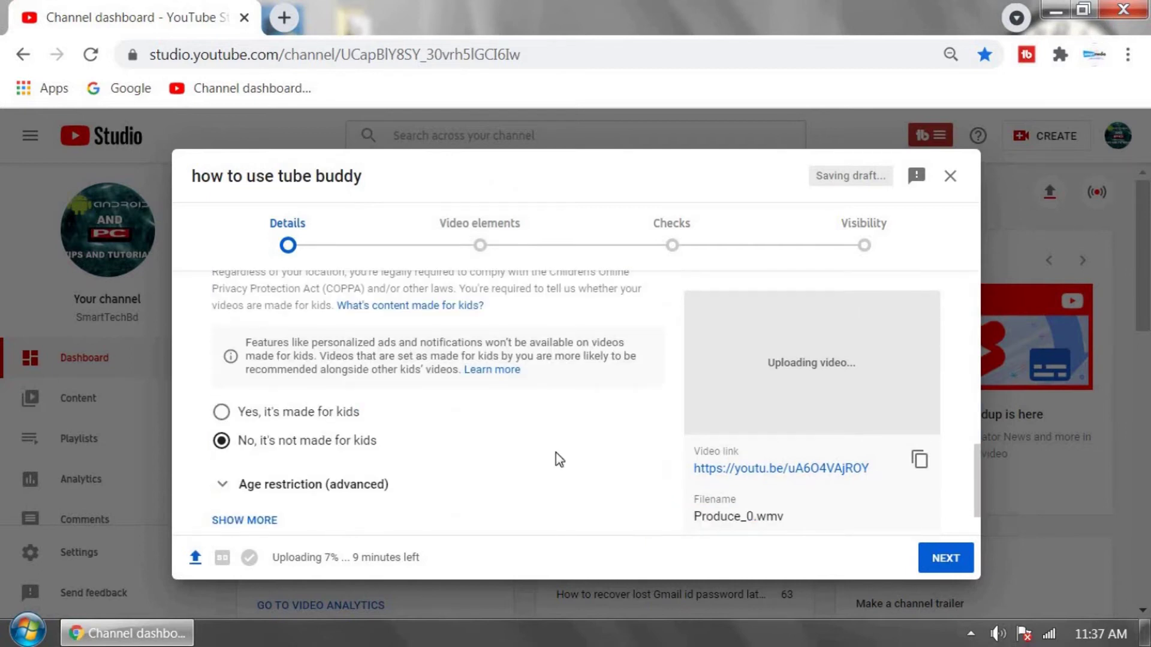
scroll(555, 454, "down", 1)
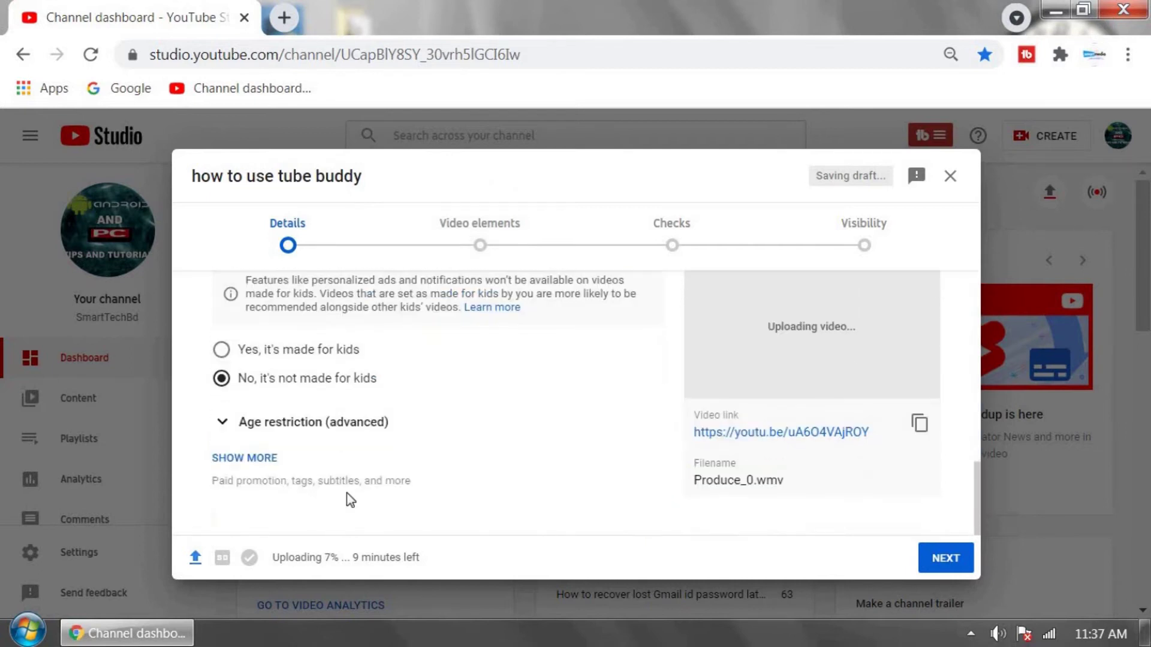
- Reveal the extra details and add the recommended tag 'how to use tubebuddy' to the Tags box
left_click(240, 458)
scroll(494, 433, "down", 5)
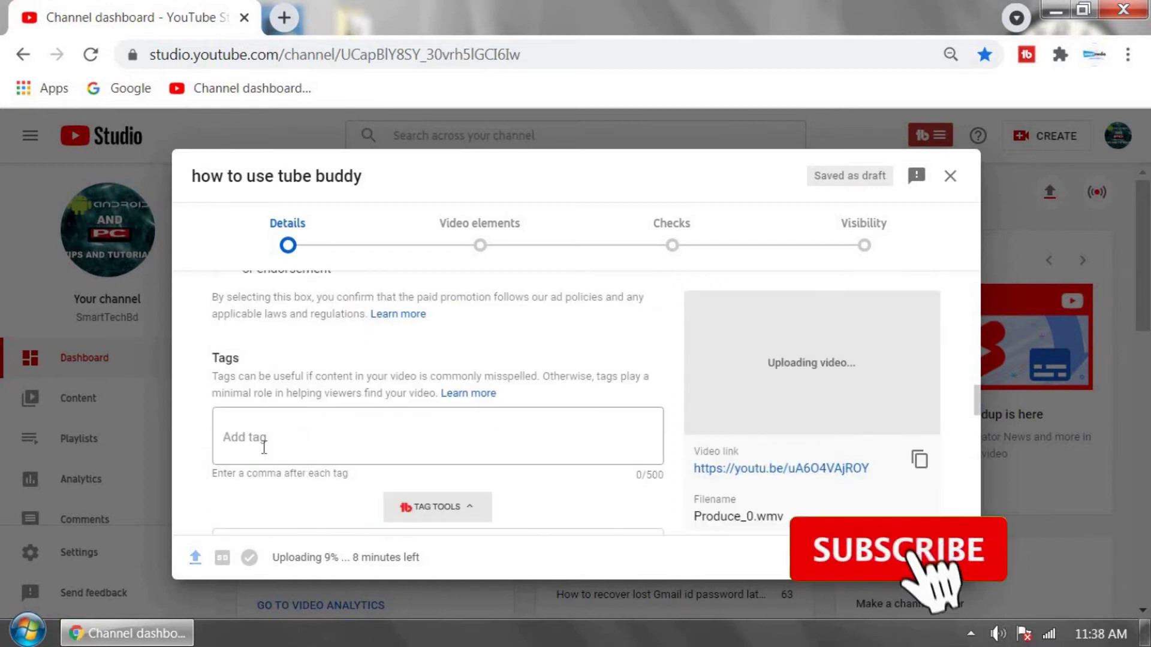
scroll(308, 458, "down", 5)
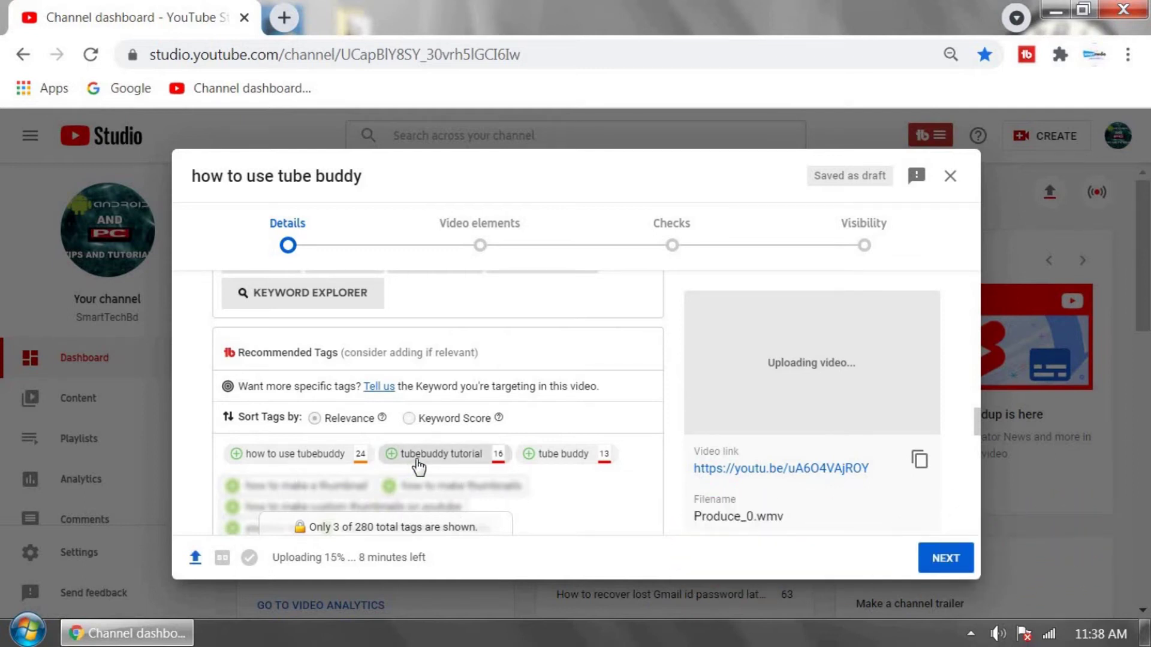
left_click(263, 455)
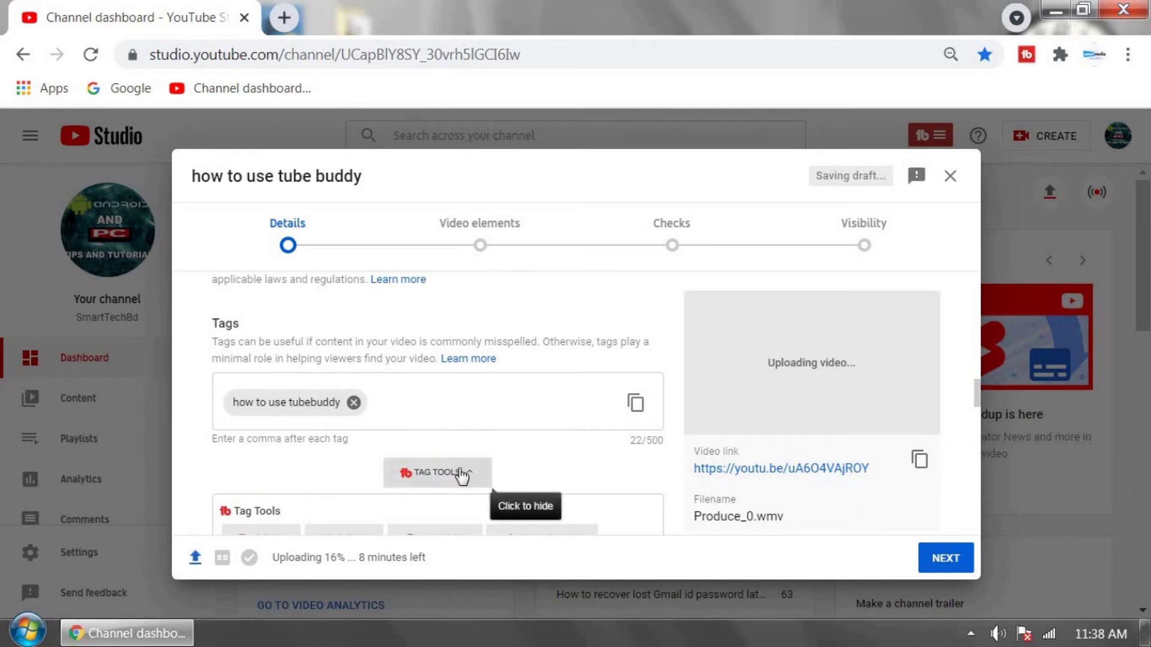
left_click(400, 398)
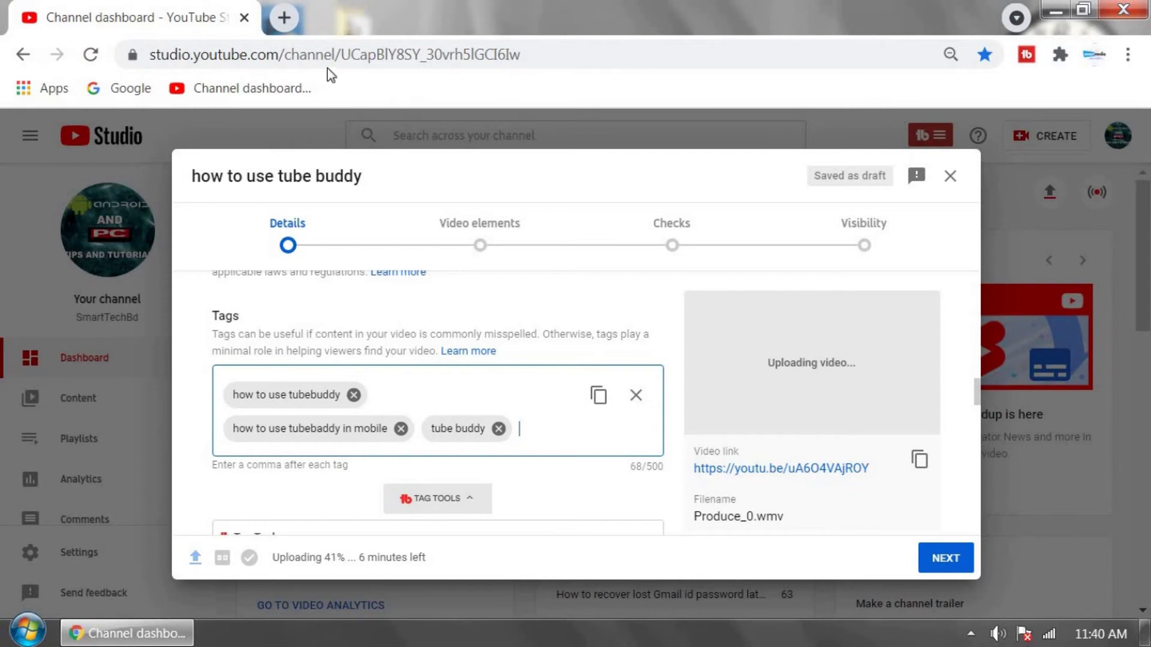
- In a new tab, search YouTube for 'how to use tube buddy'
left_click(286, 16)
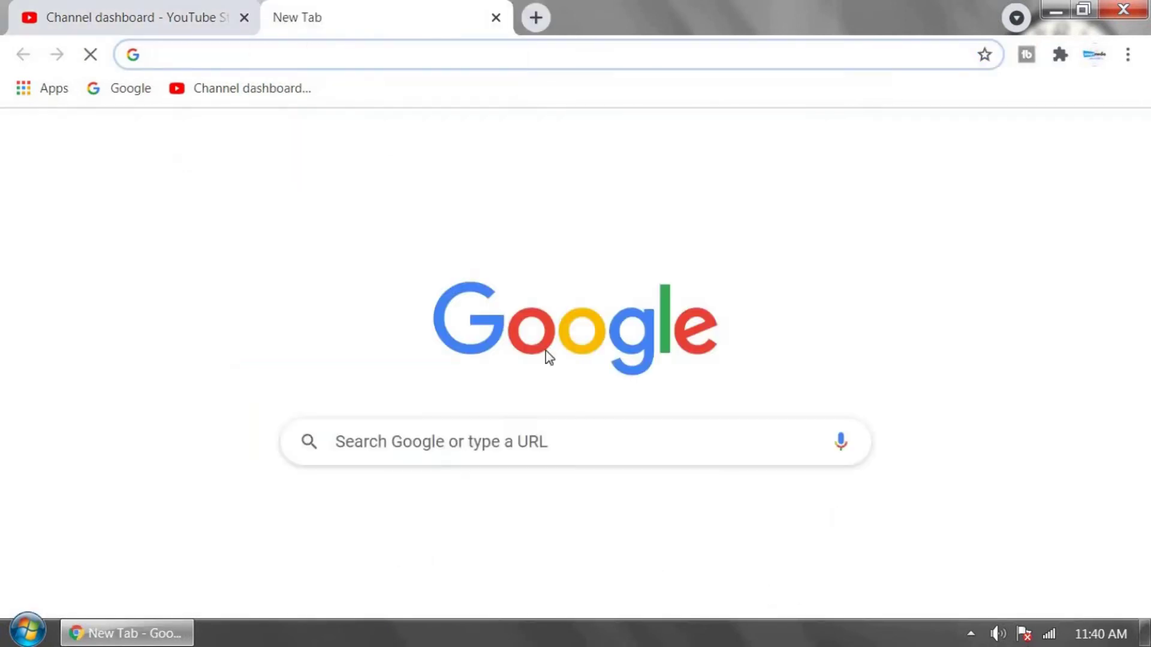
left_click(614, 552)
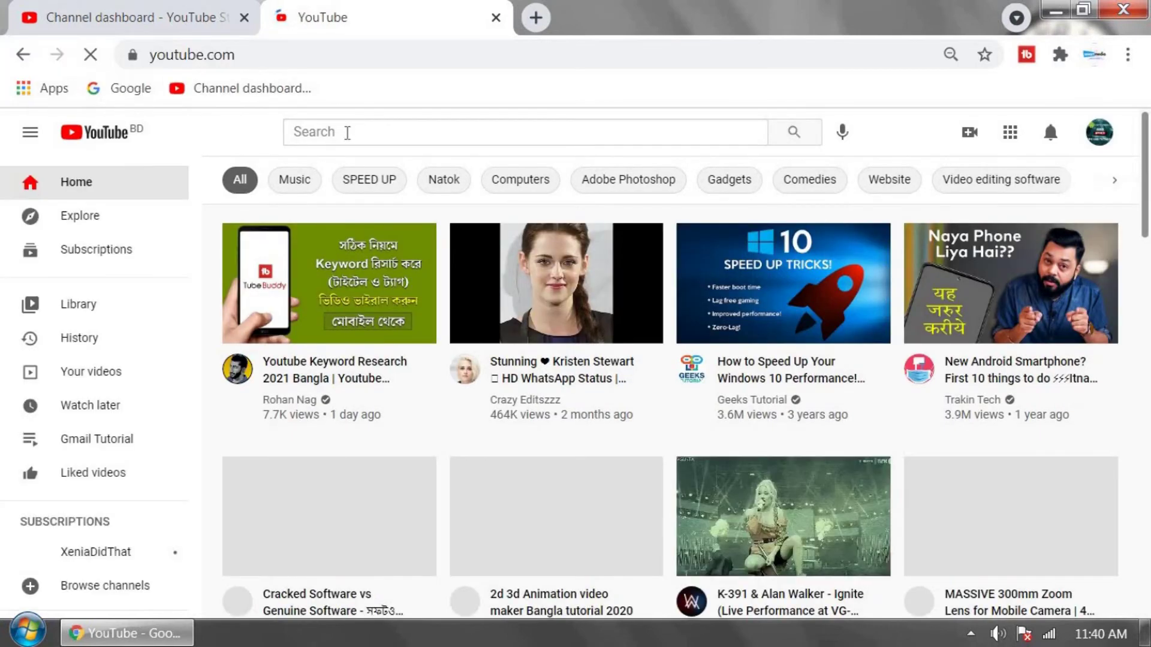
left_click(346, 133)
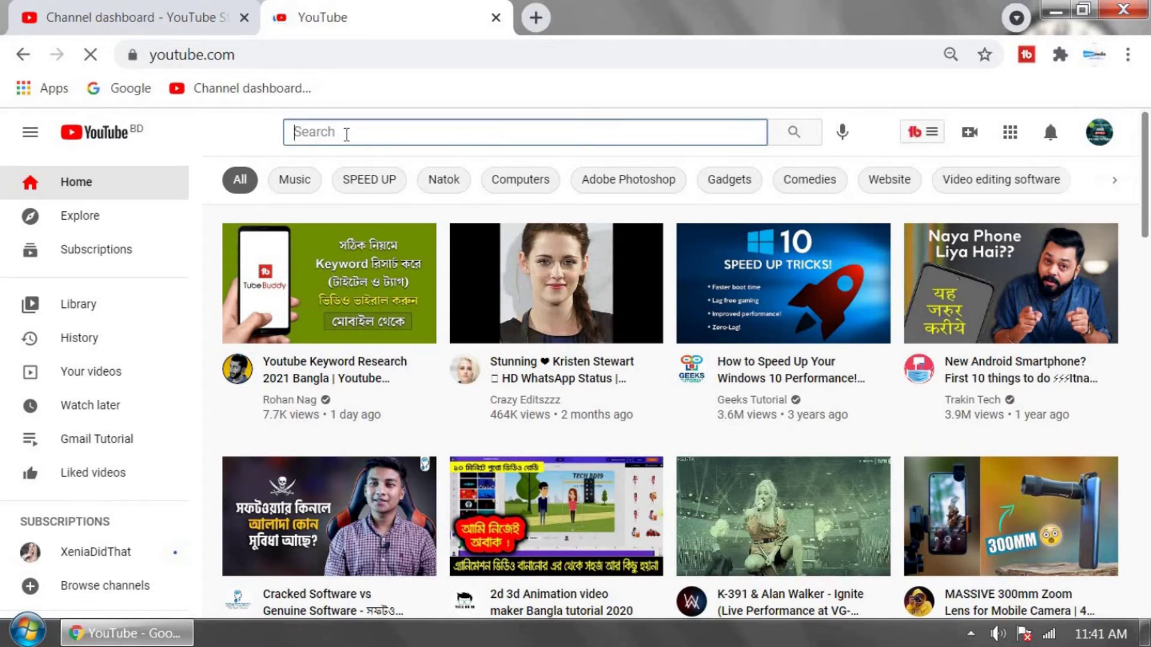
type("how to ")
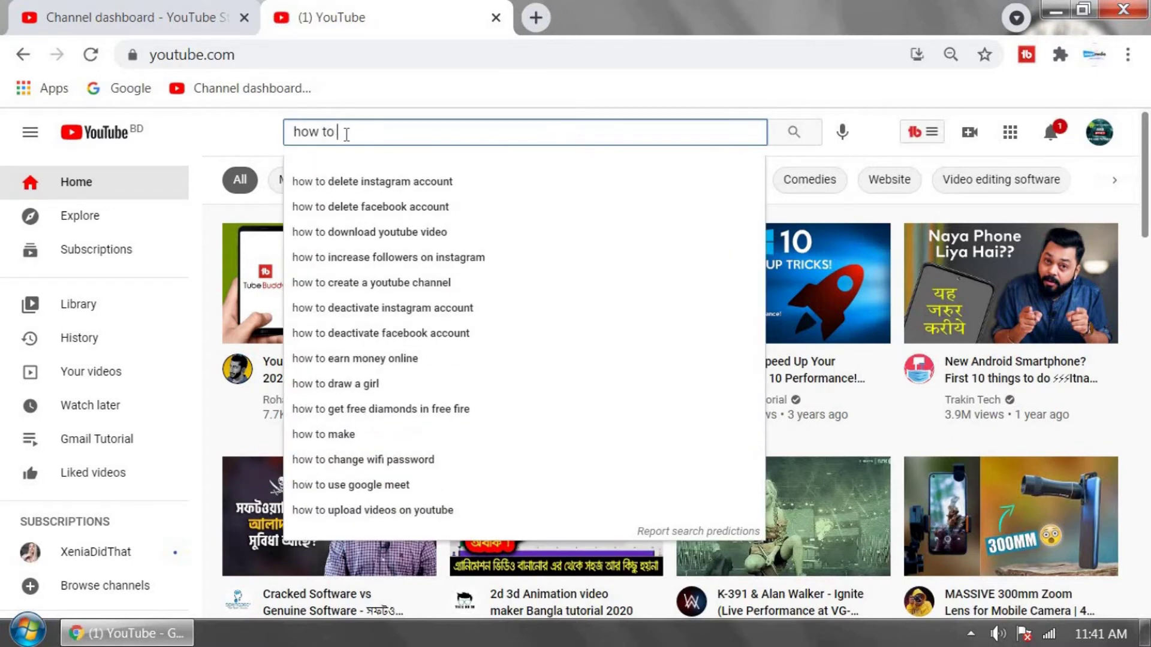
type("use tu")
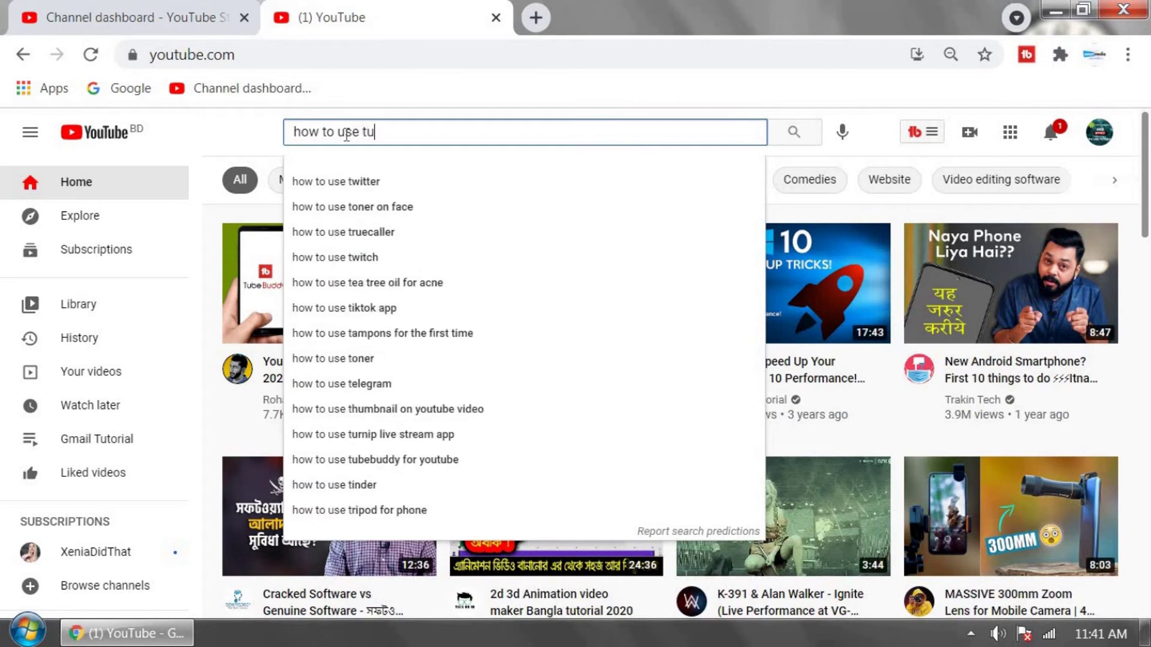
type("be buddy")
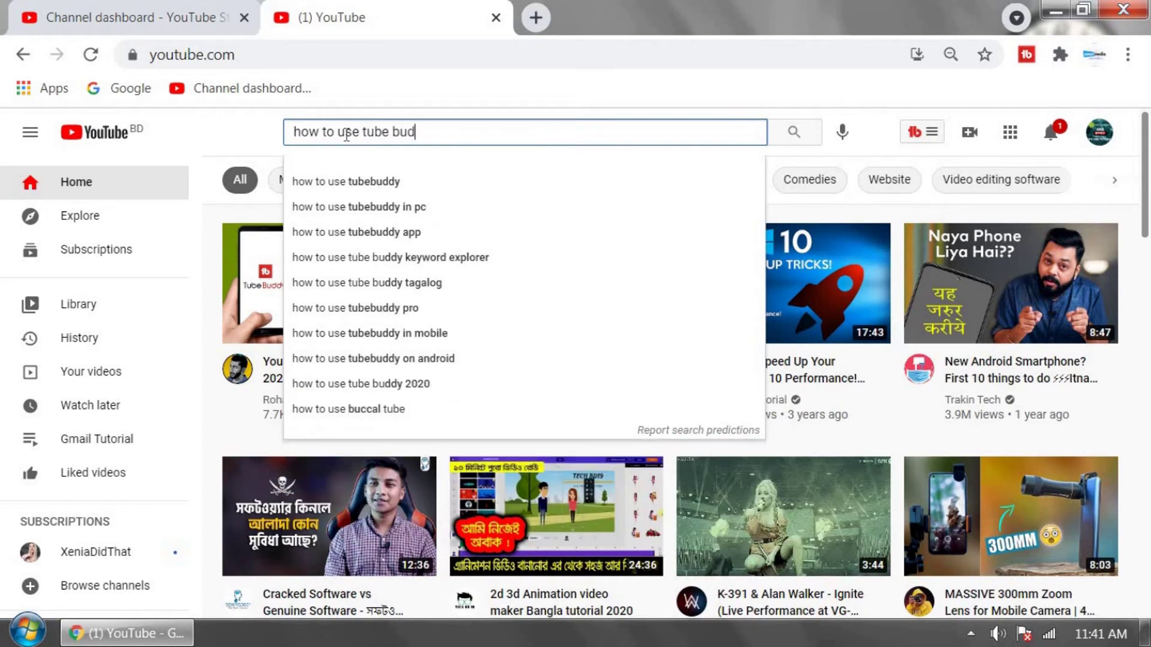
left_click(792, 133)
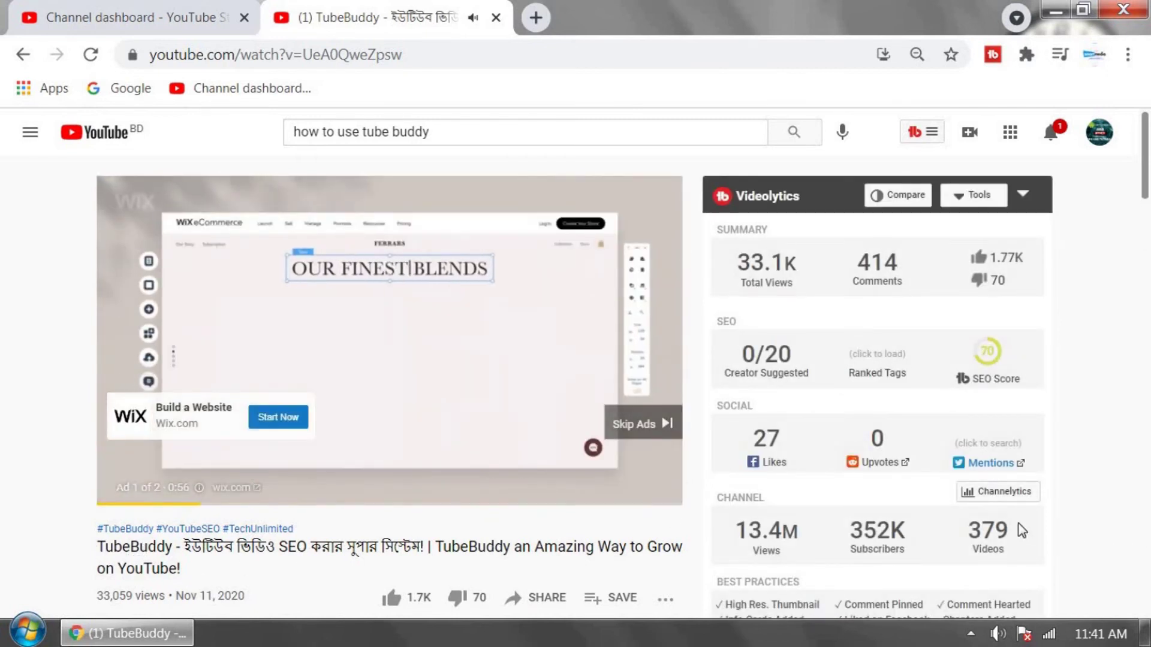
- Load search rankings for the competitor's TubeBuddy tags, such as 'youtube seo' at 13
scroll(1023, 527, "down", 5)
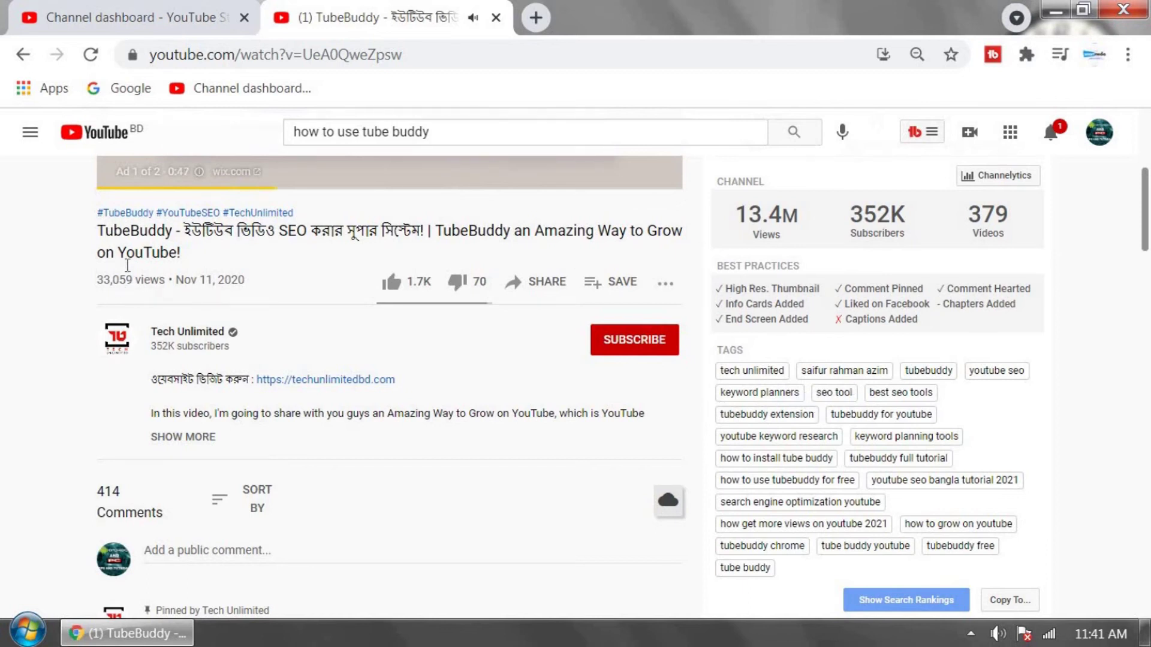
scroll(1066, 480, "down", 2)
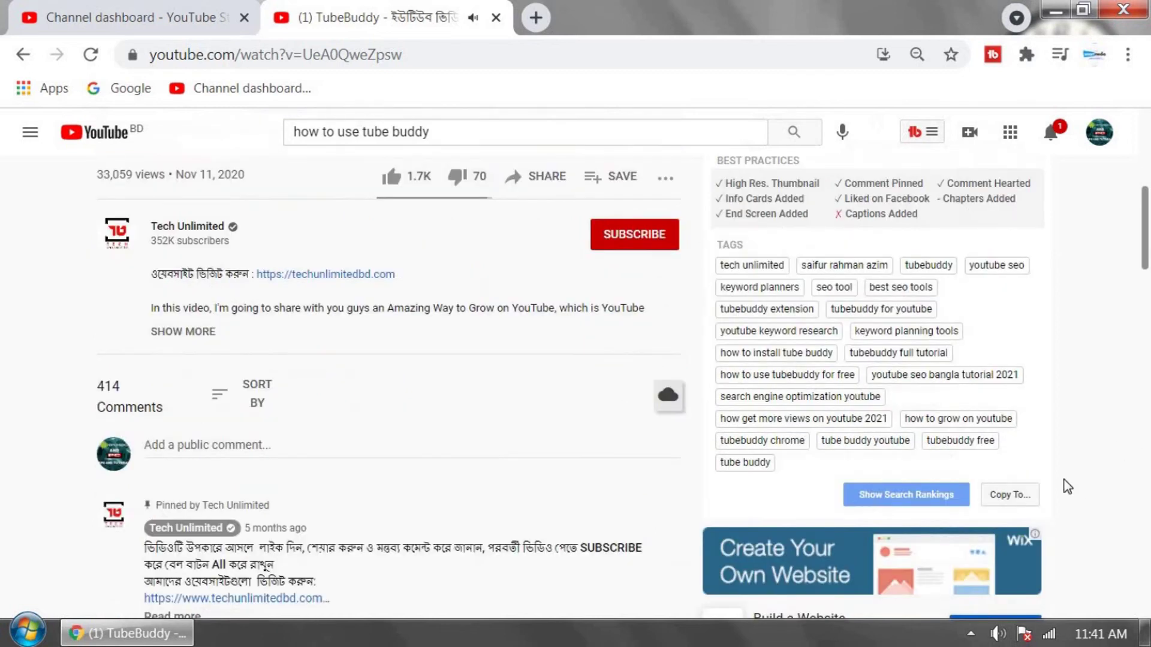
left_click(923, 505)
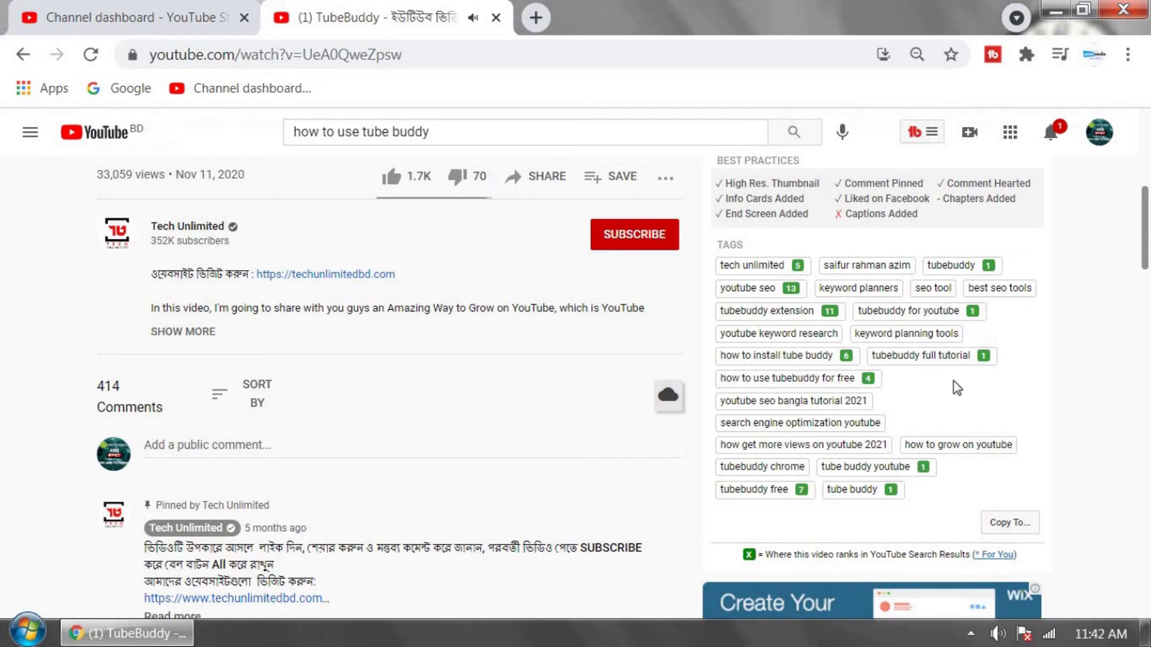
left_click(27, 22)
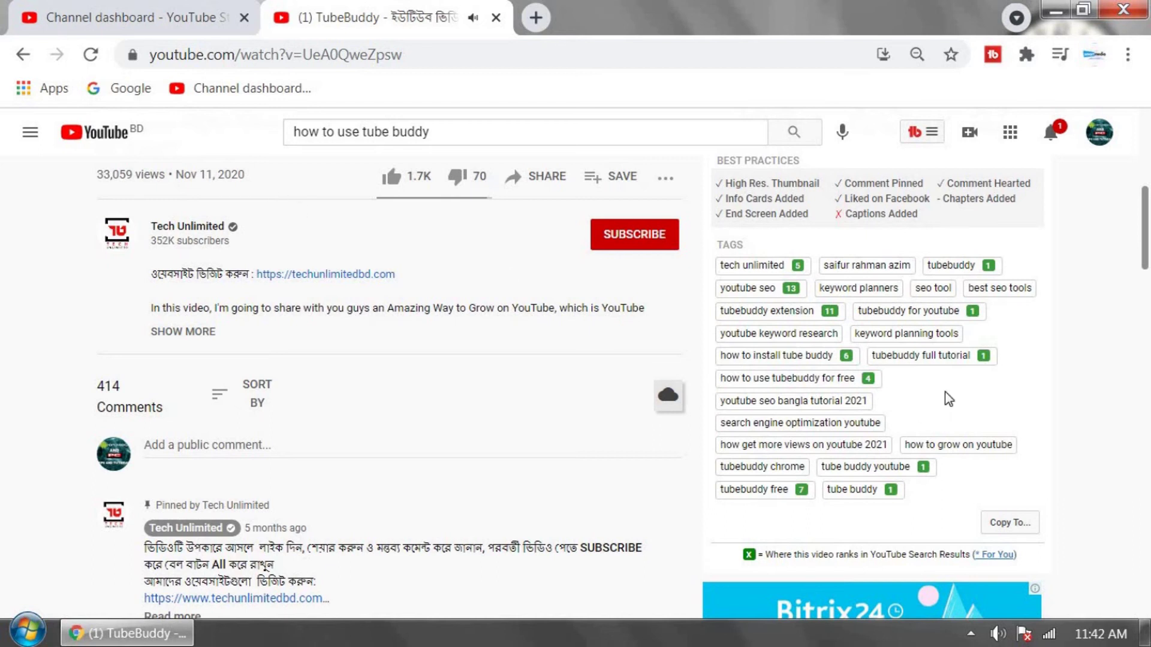
- Scroll the 'How to install Tubebuddy easily' video details to its Tags box, ranking 24
key("ctrl+Tab")
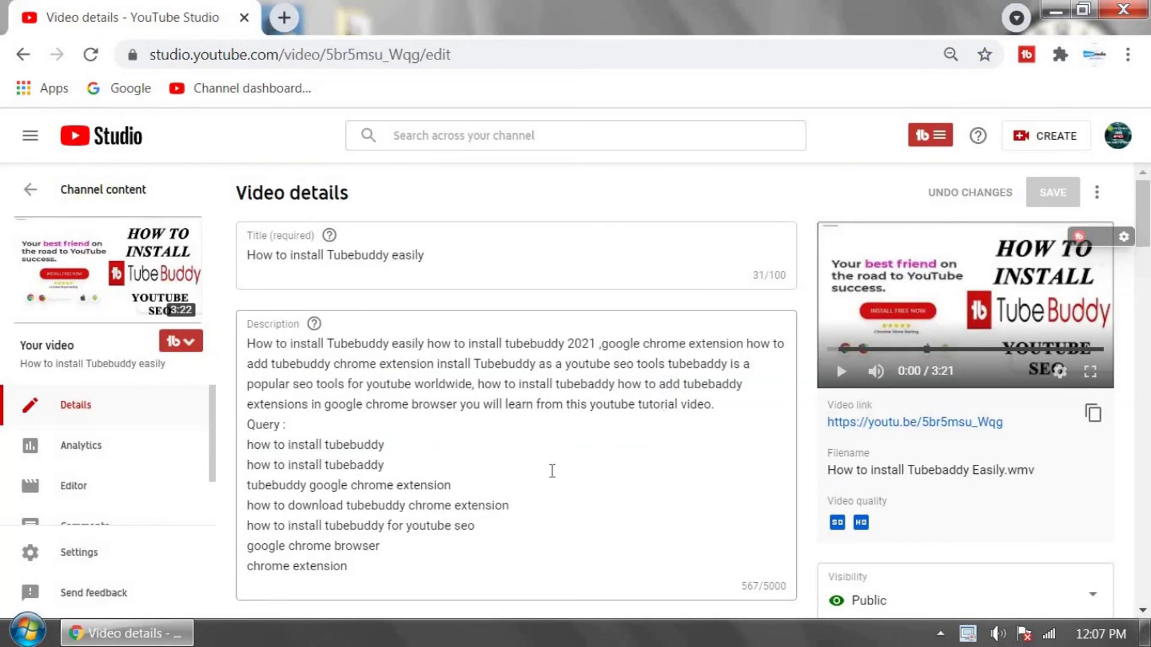
scroll(651, 446, "down", 7)
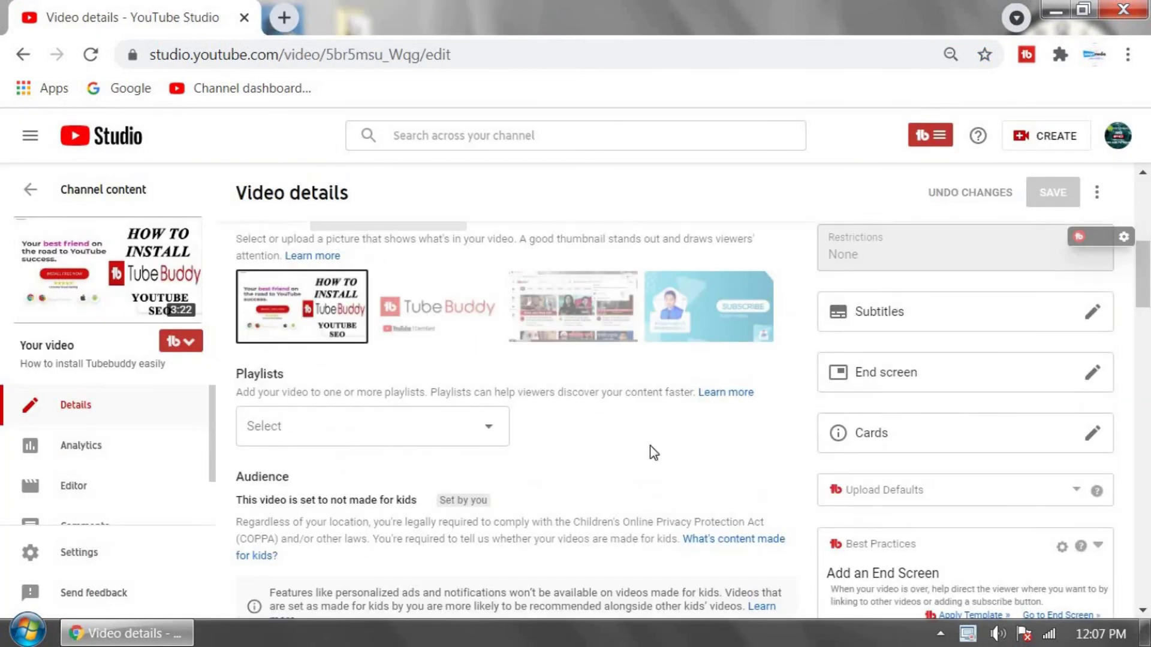
scroll(653, 451, "down", 10)
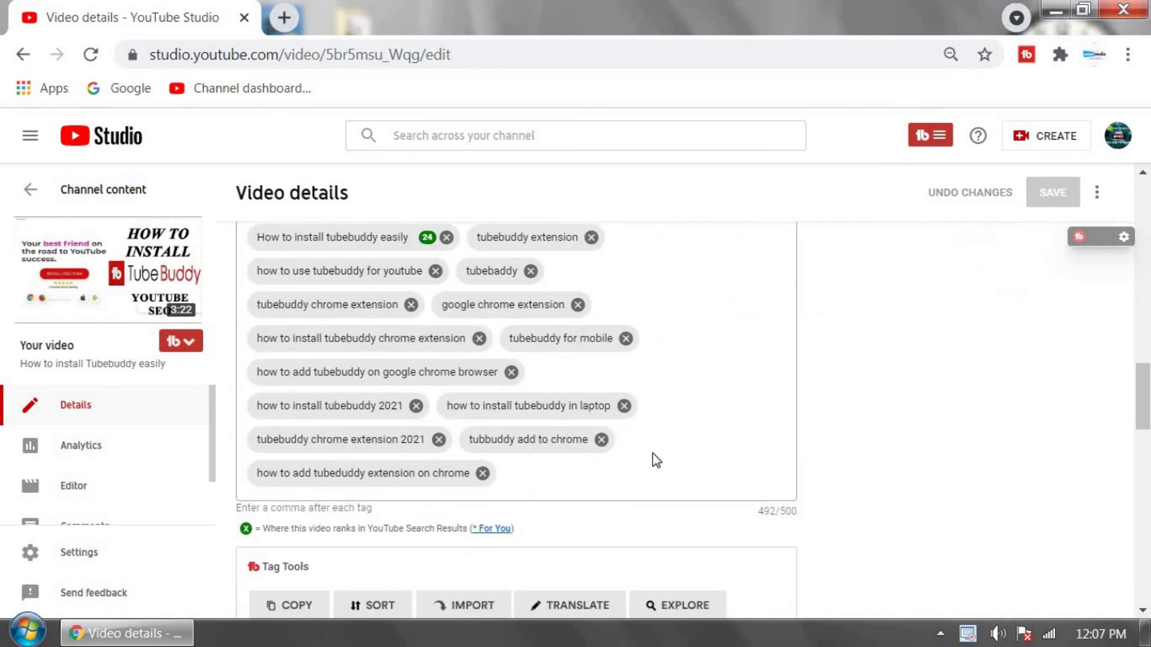
scroll(659, 456, "up", 2)
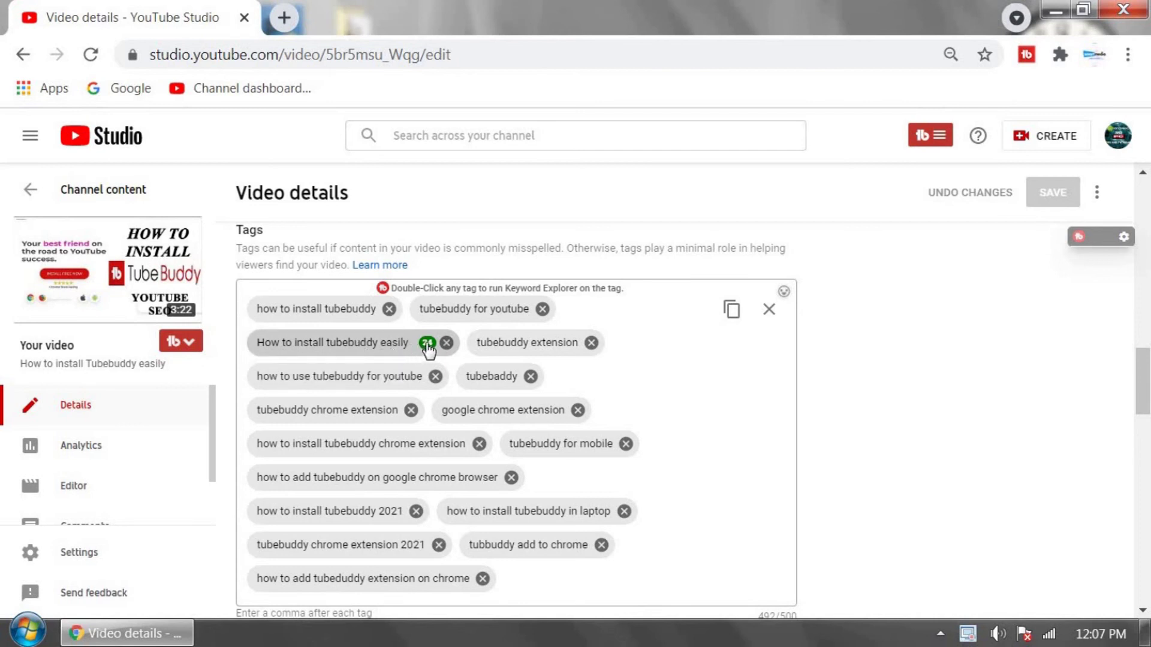
mouse_move(428, 349)
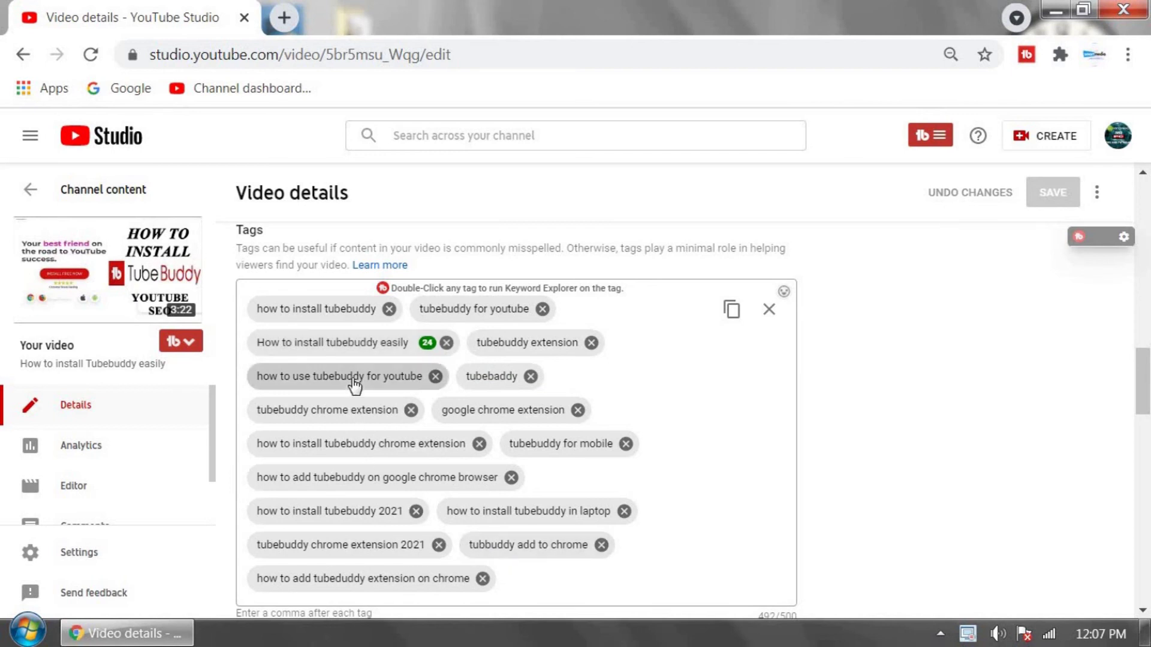
- Open Keyword Explorer on the tag 'how to install tubebuddy easily' and review its Excellent 84/100 score
double_click(368, 347)
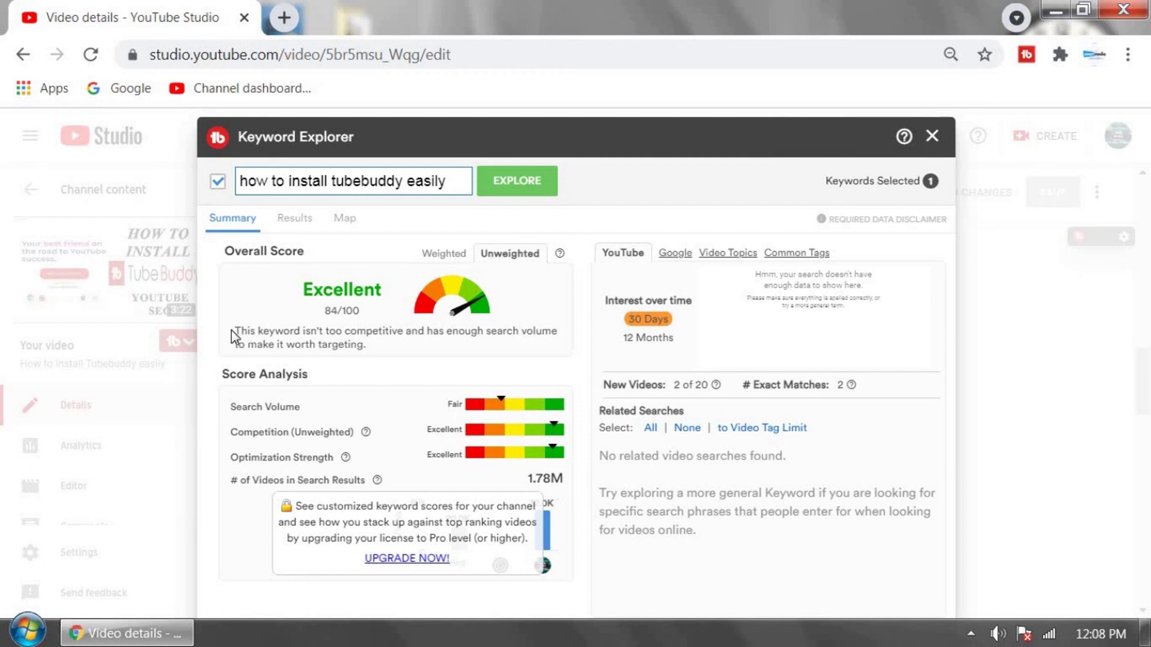
left_click(294, 183)
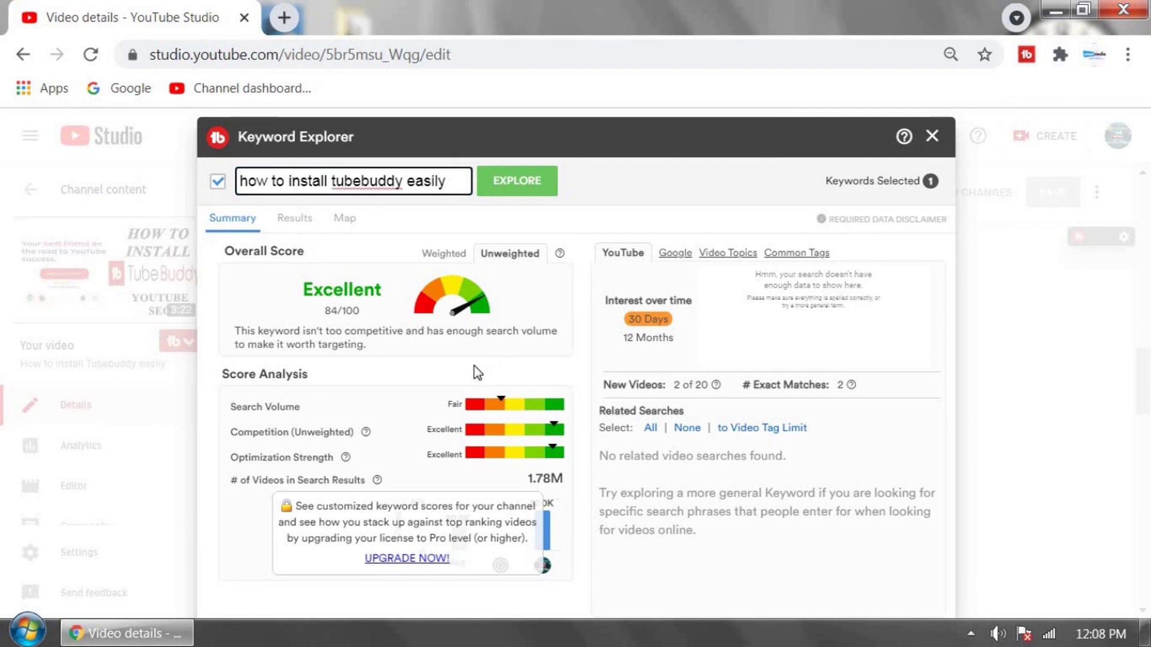
left_click(447, 371)
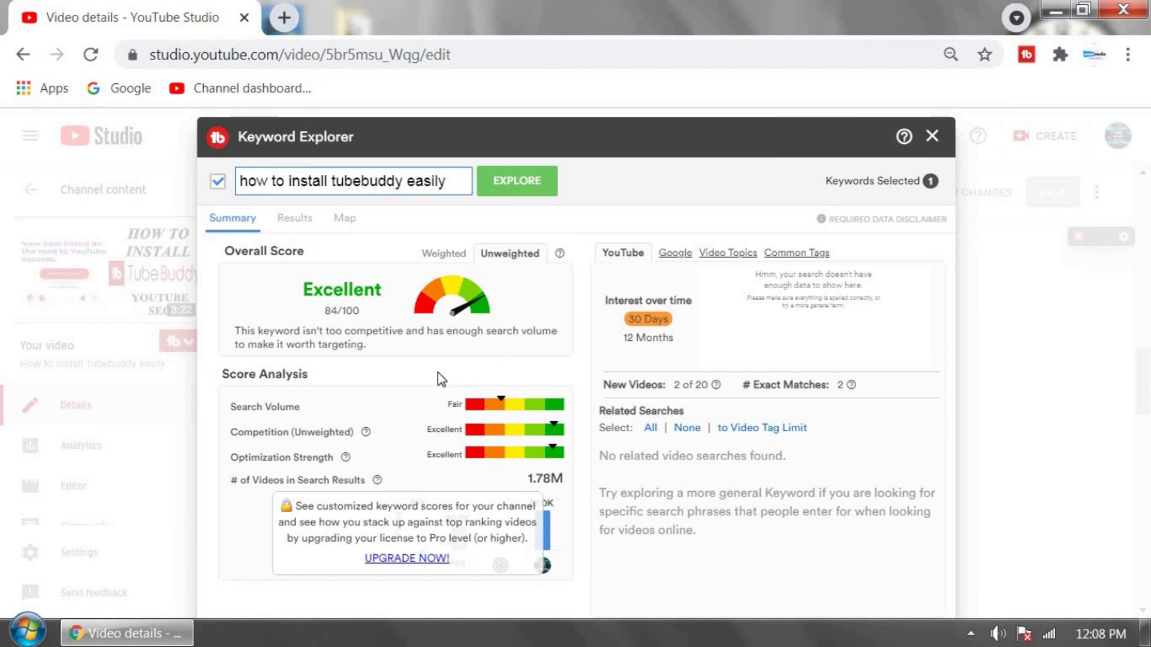